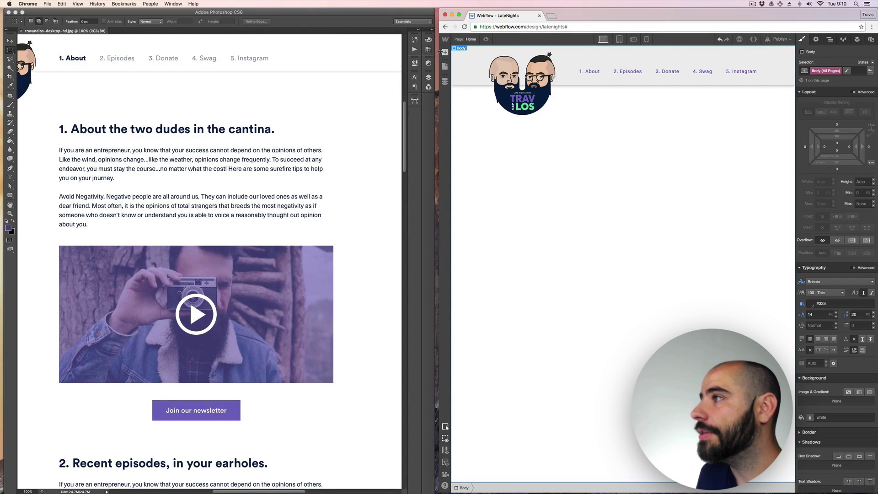
Add a new section to the page body directly below the header.
left_click(445, 52)
left_click_drag(467, 78, 608, 156)
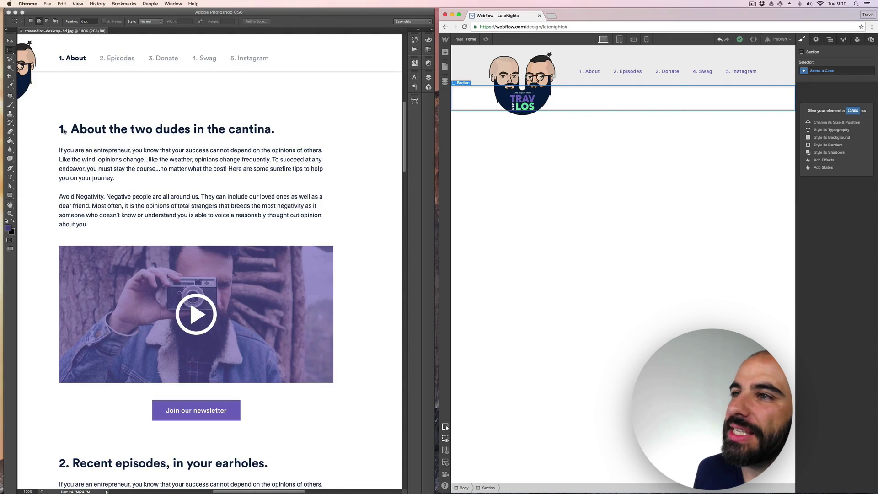
scroll(65, 131, "down", 10)
scroll(64, 131, "down", 15)
scroll(64, 131, "up", 20)
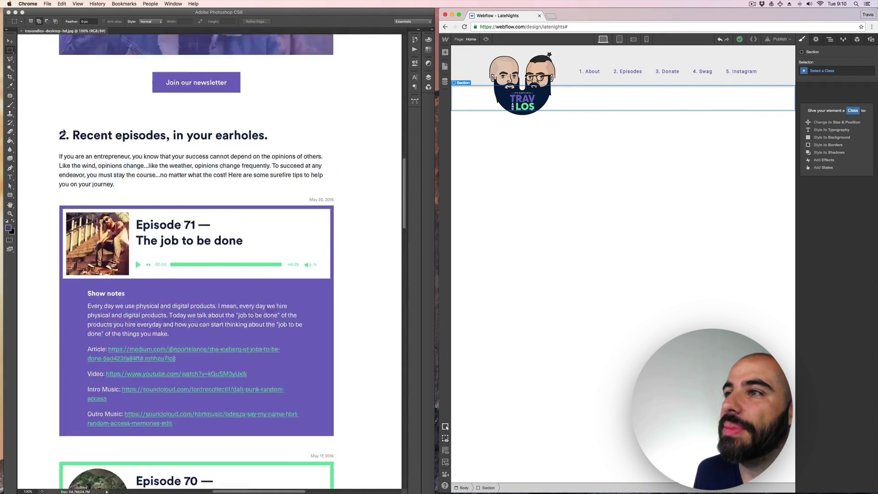
scroll(64, 131, "down", 2)
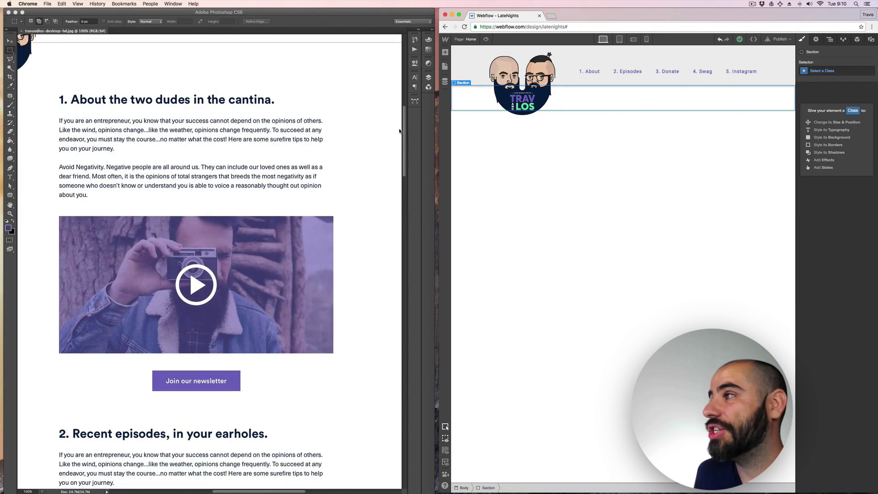
Give the new section the class home-section and add a top margin that moves it further below the header.
left_click(837, 71)
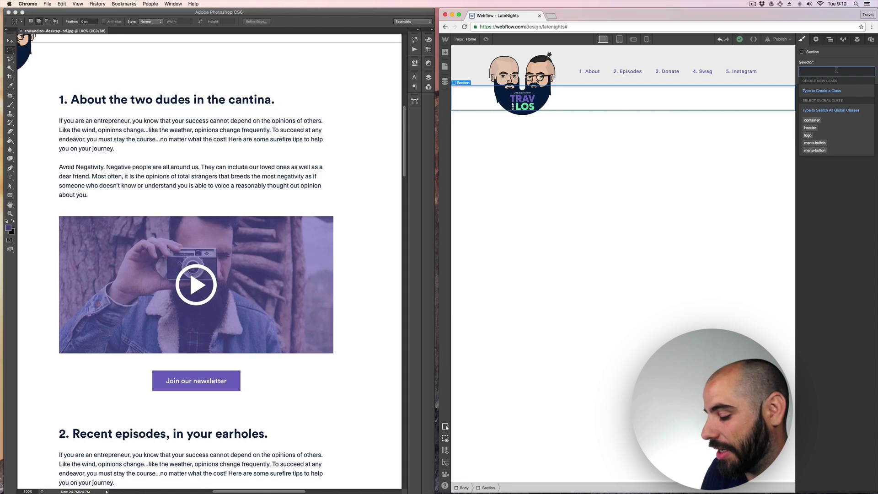
type("home-sectio")
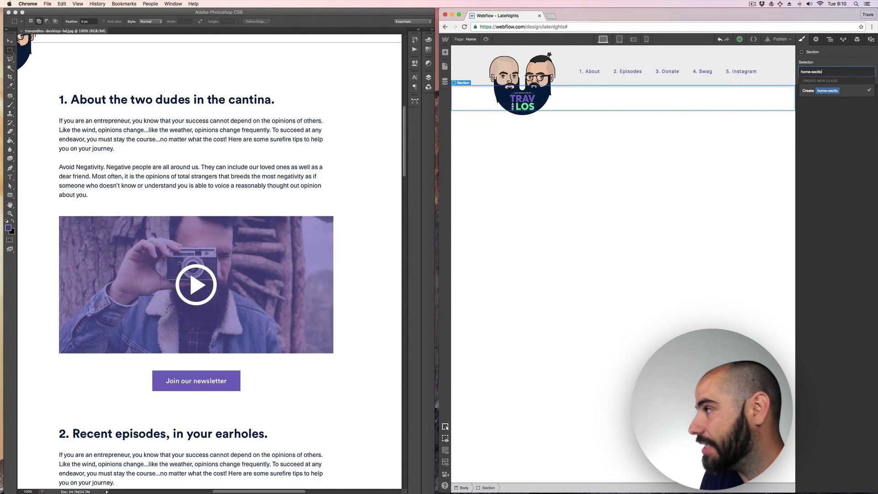
type("n")
key("Return")
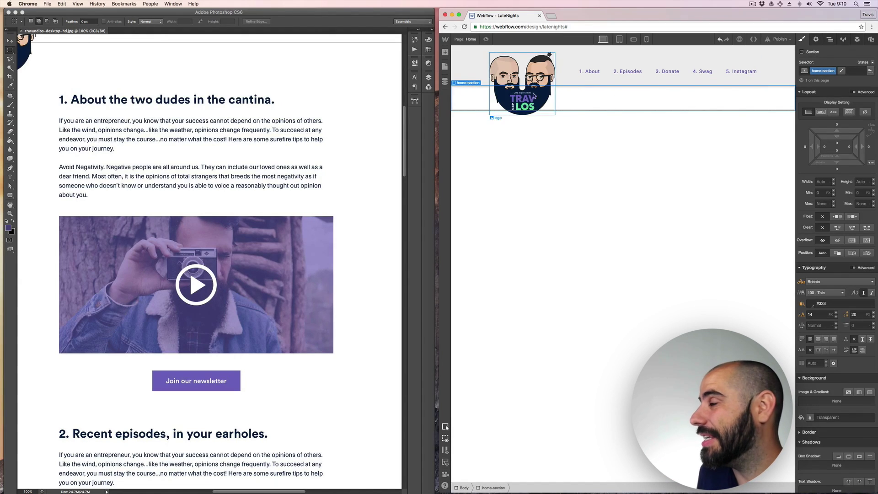
left_click_drag(836, 130, 829, 47)
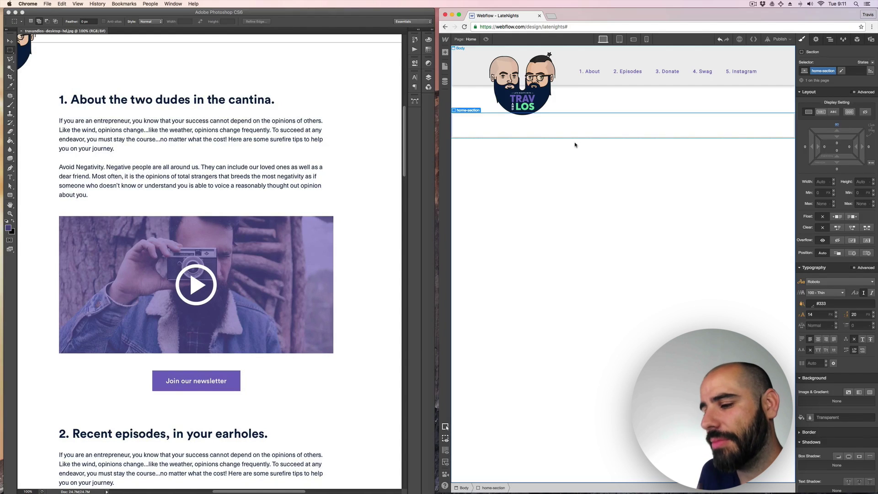
Place a container inside the home-section and apply the existing container class to it.
left_click(445, 52)
left_click_drag(488, 84, 622, 126)
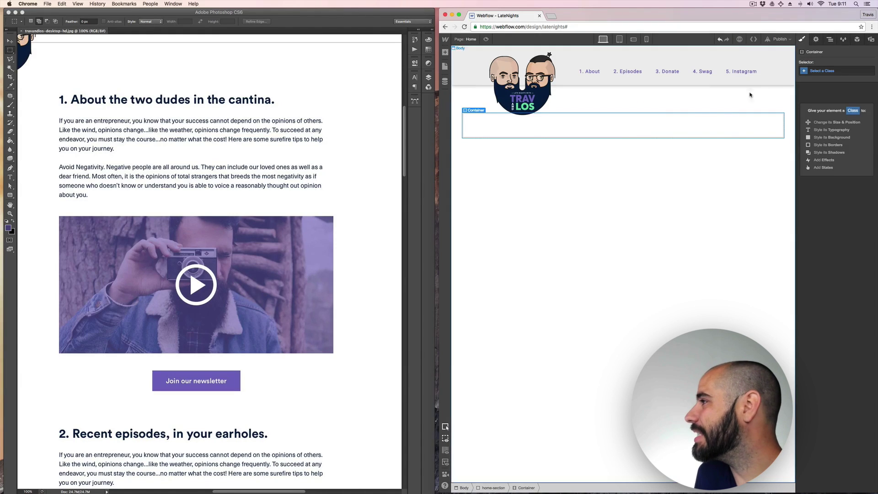
left_click(808, 72)
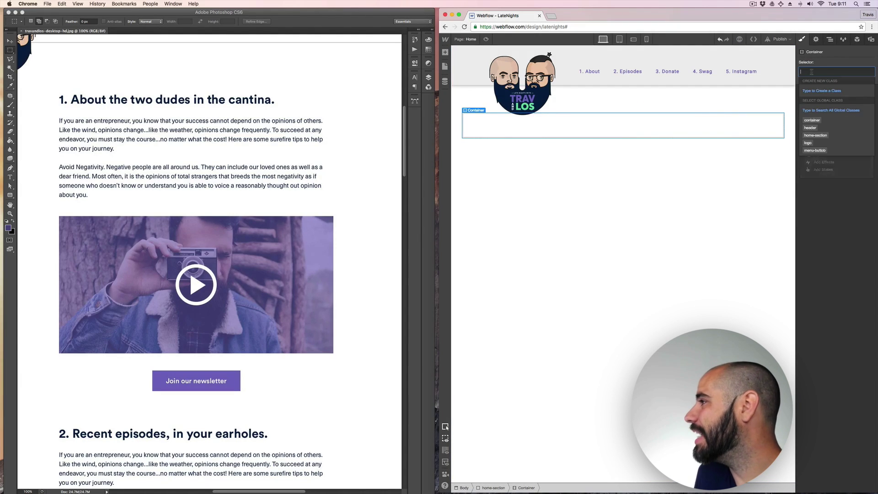
left_click(769, 77)
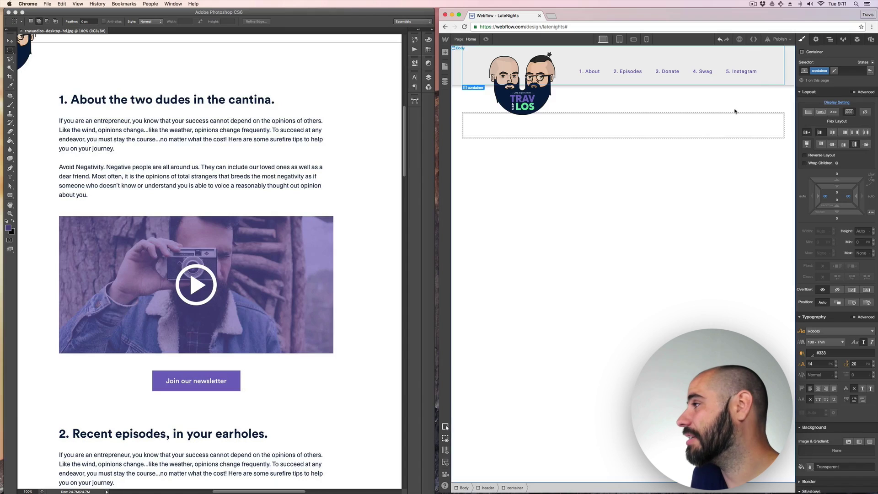
left_click(726, 125)
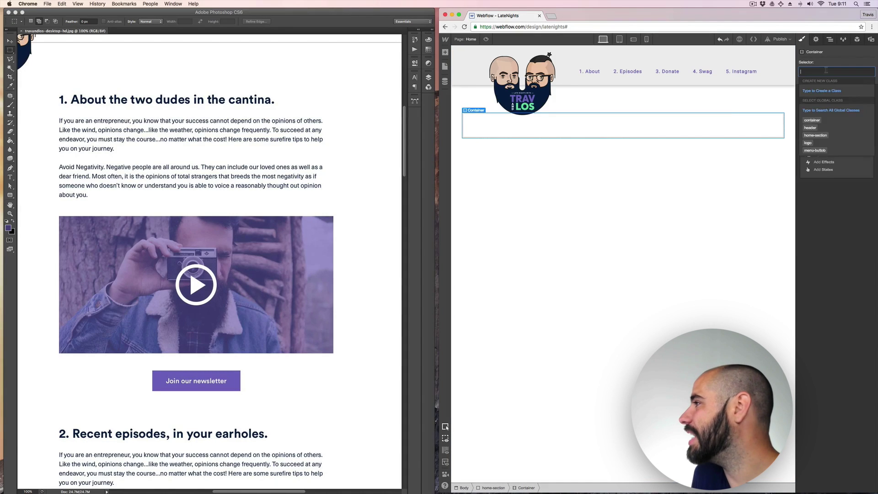
left_click(778, 102)
left_click(733, 134)
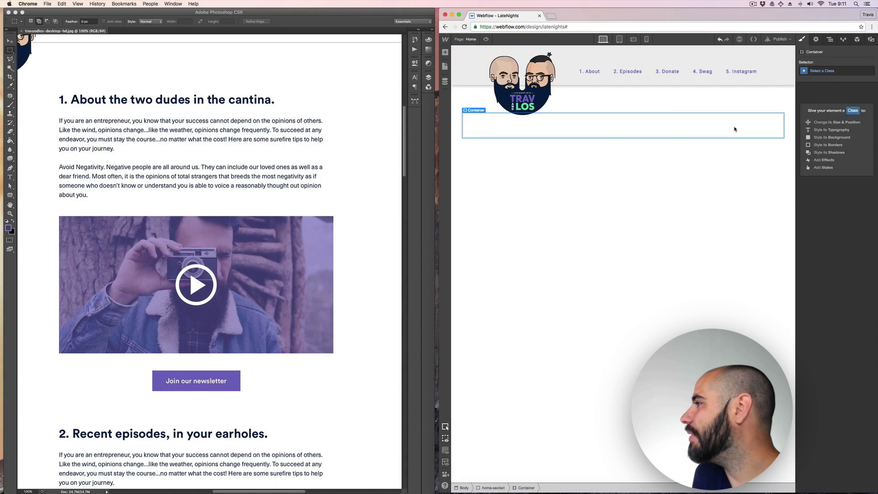
left_click(819, 71)
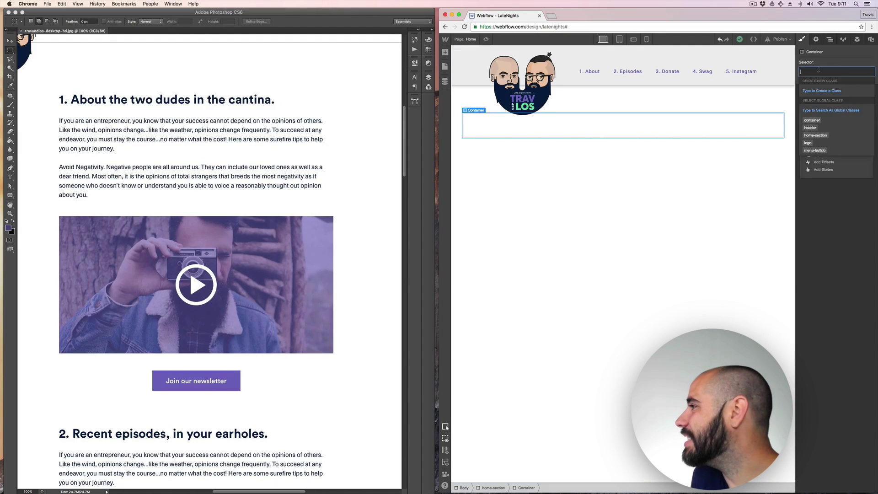
left_click(811, 120)
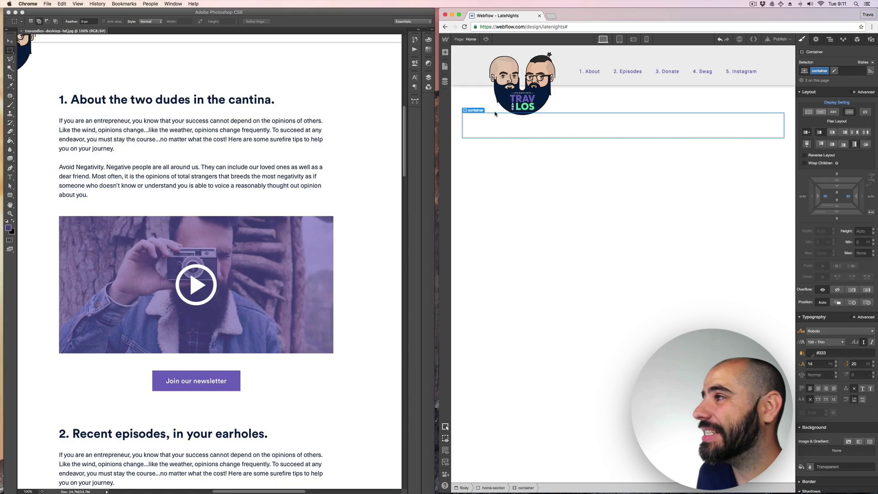
Add a heading inside the home-section container with the text "1. About the two dudes in the cantina.".
left_click(445, 52)
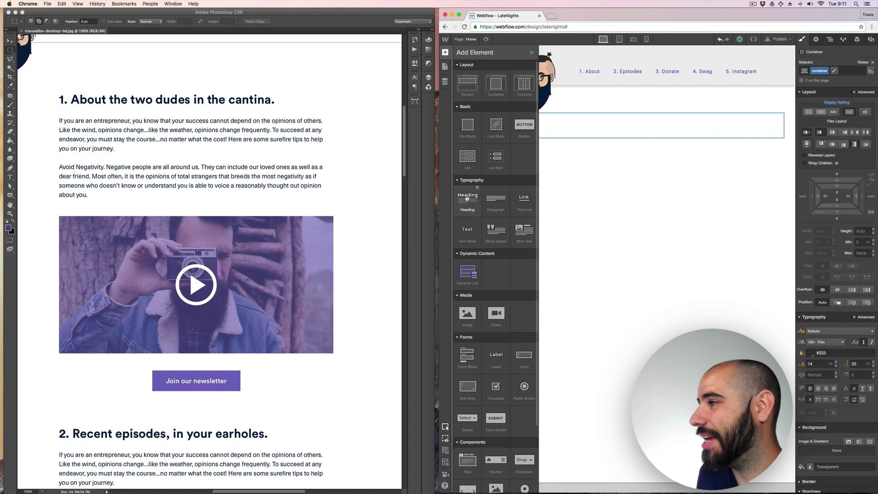
left_click_drag(467, 197, 549, 132)
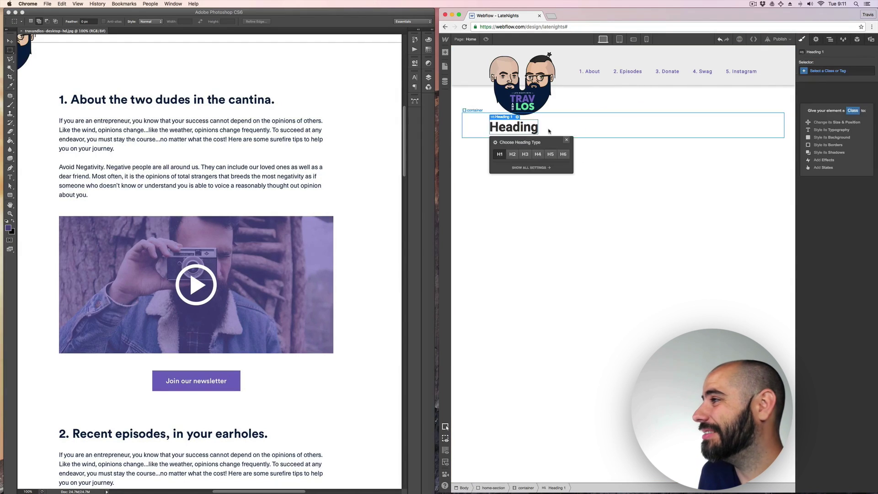
double_click(515, 128)
type("1.")
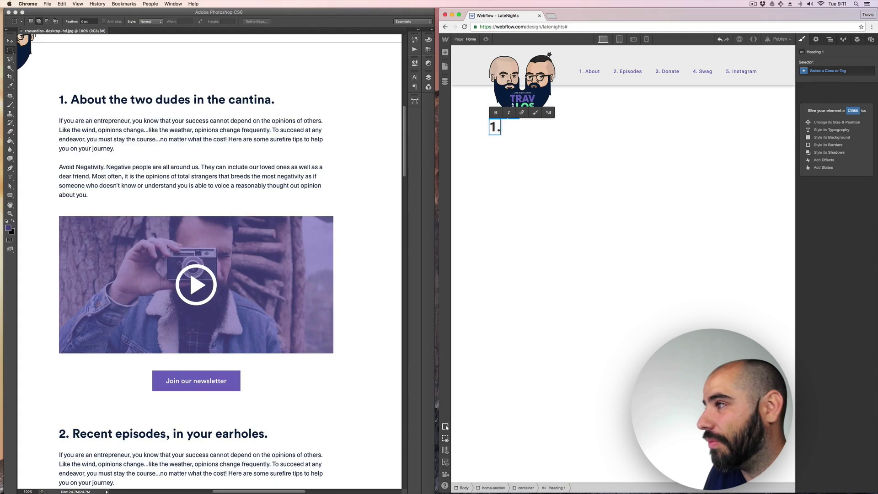
type(" About the two")
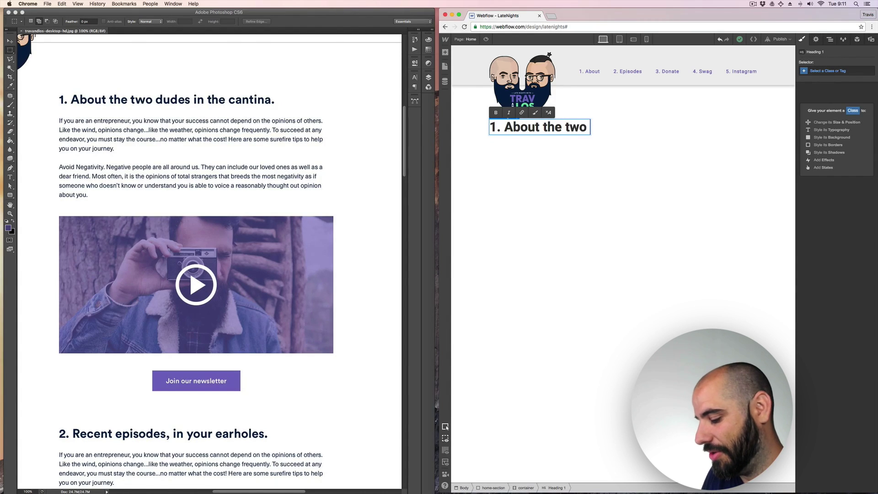
type(" dudes in the cantina")
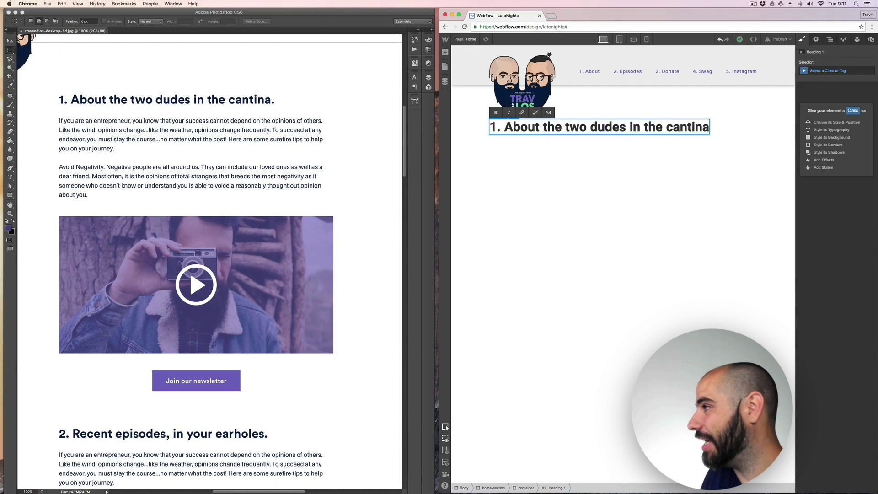
type(".")
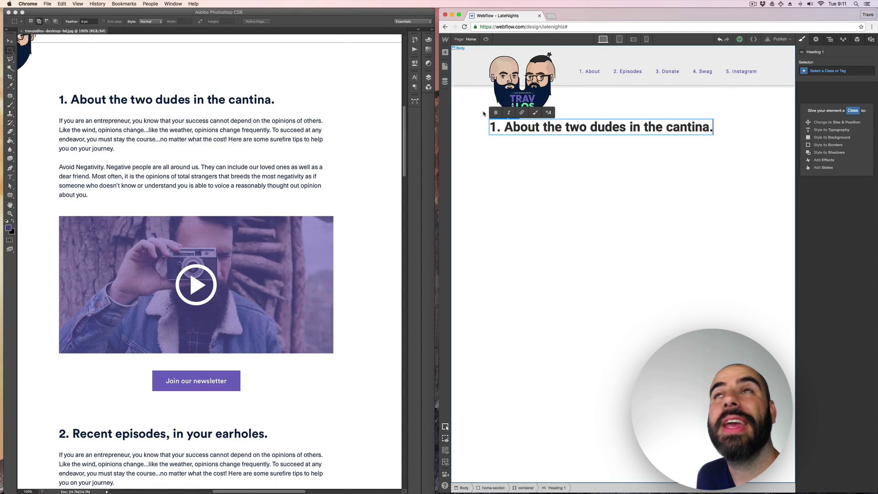
key("Escape")
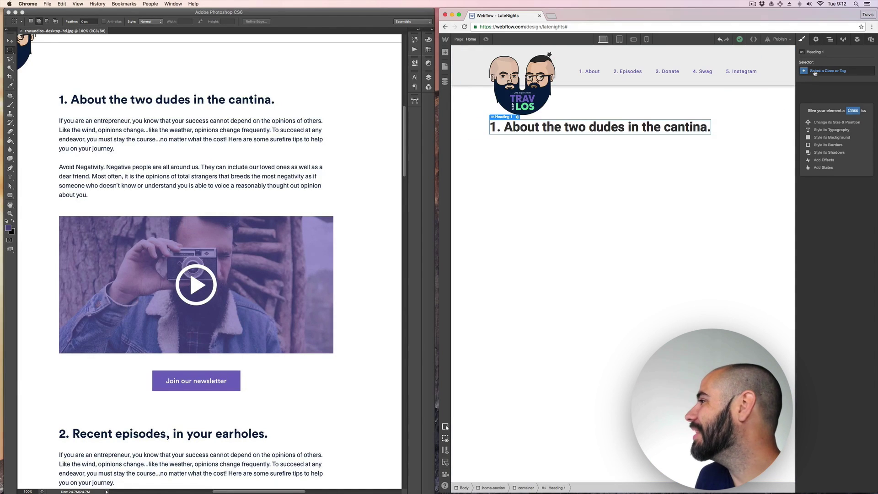
Change the heading type to H2 and target the All H2 Headings tag for styling.
left_click(517, 117)
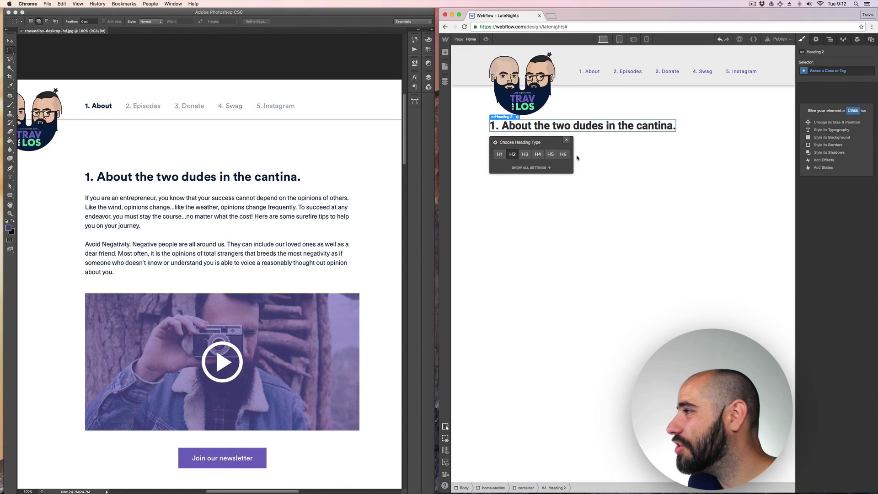
left_click(616, 145)
left_click(616, 130)
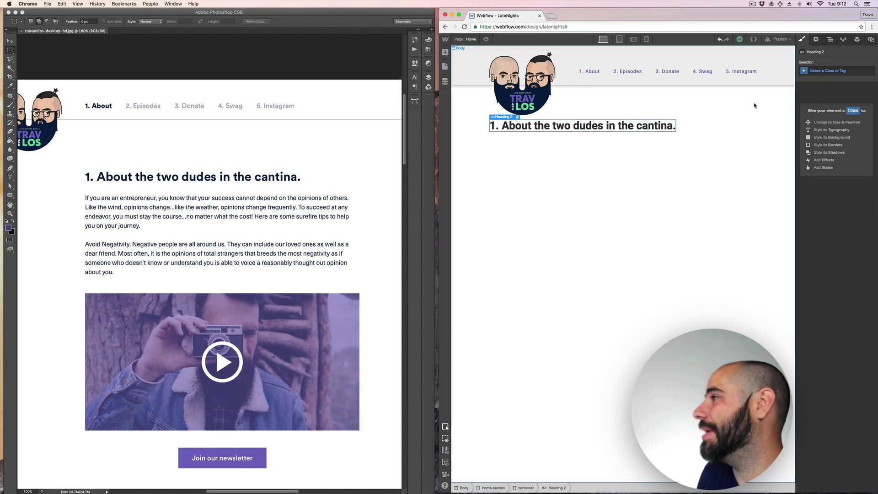
left_click(819, 73)
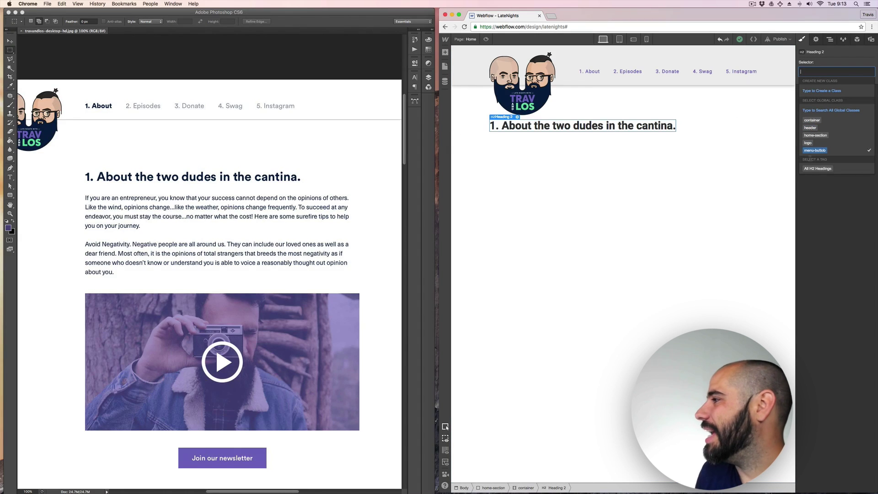
left_click(811, 169)
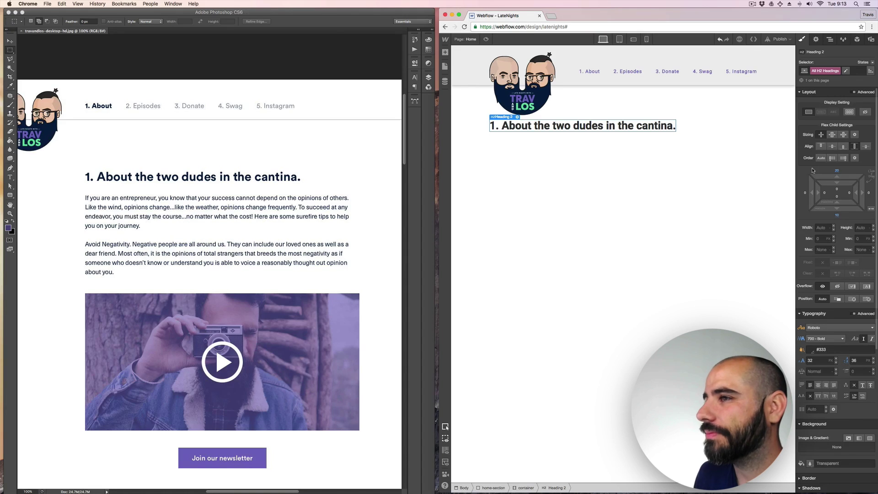
Switch to Photoshop and copy the hex code 13193d sampled from the mockup's section 1 heading.
left_click(366, 175)
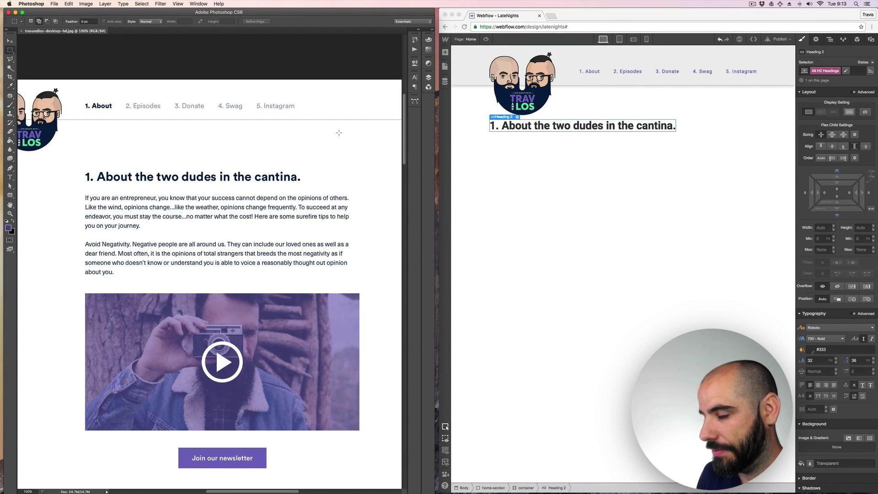
left_click(8, 227)
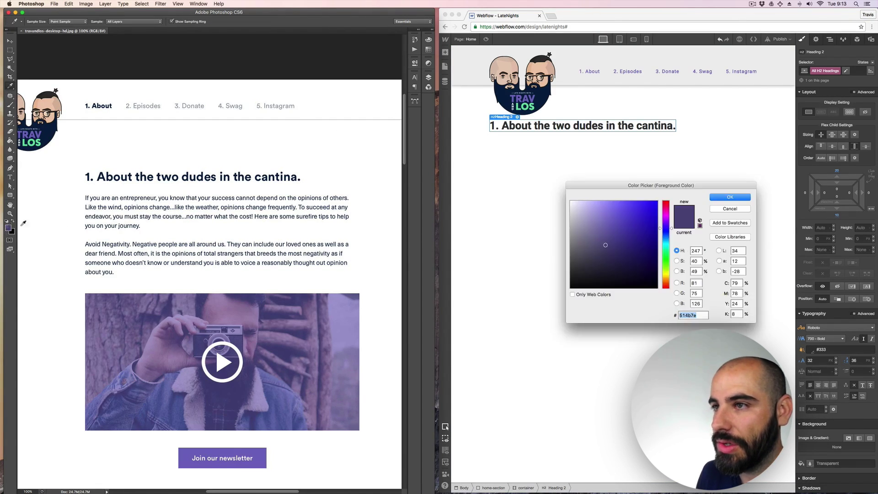
left_click(106, 175)
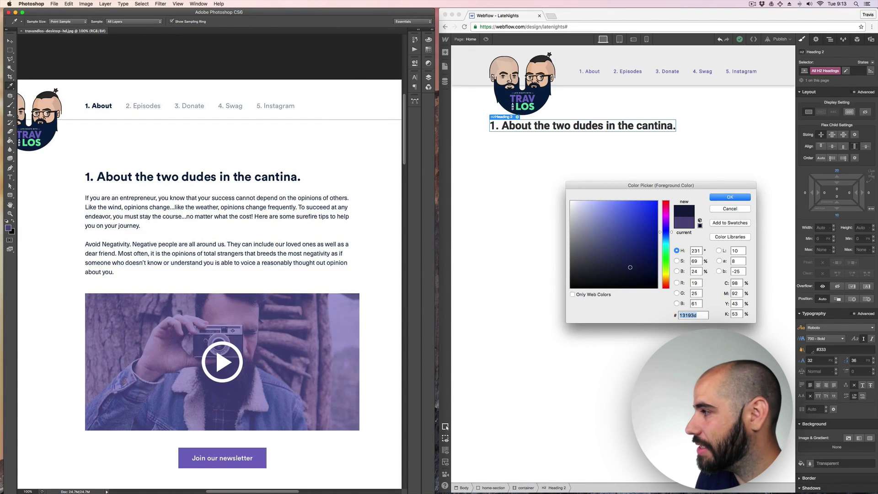
key("Return")
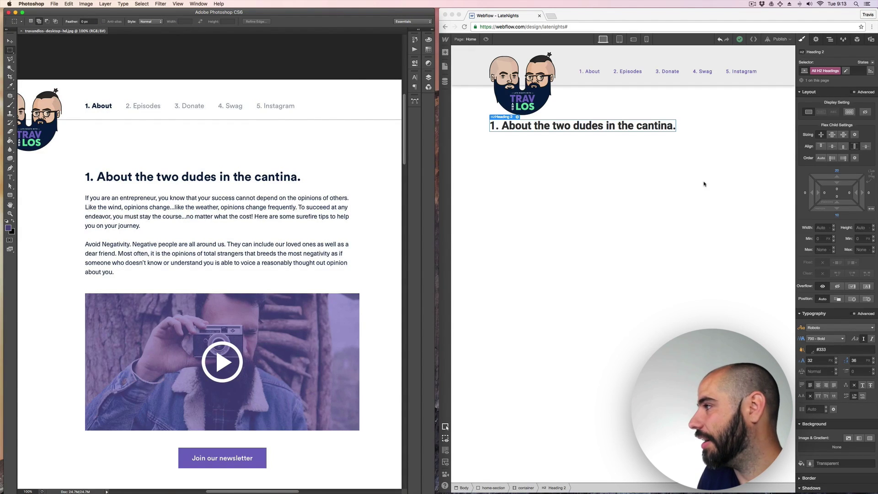
Back in Webflow, set the text color of all H2 headings to #13193d and their letter spacing to 1 px.
left_click(821, 351)
left_click(821, 350)
type("#13193d")
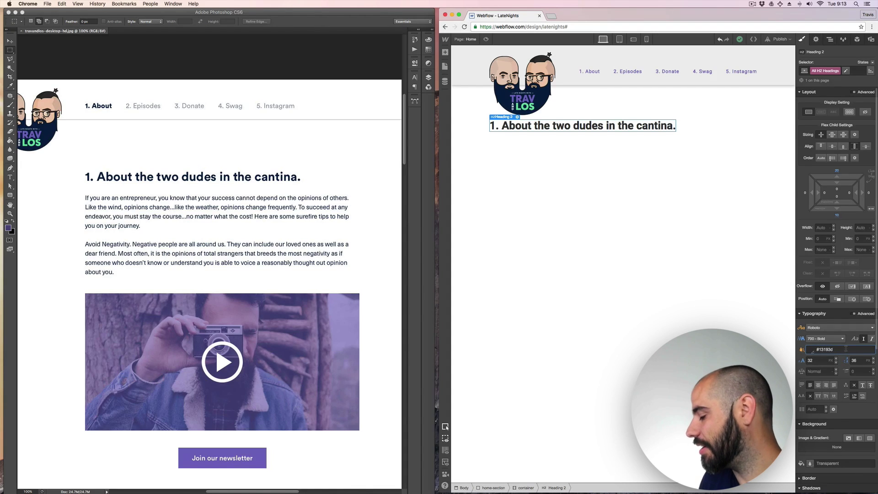
key("Return")
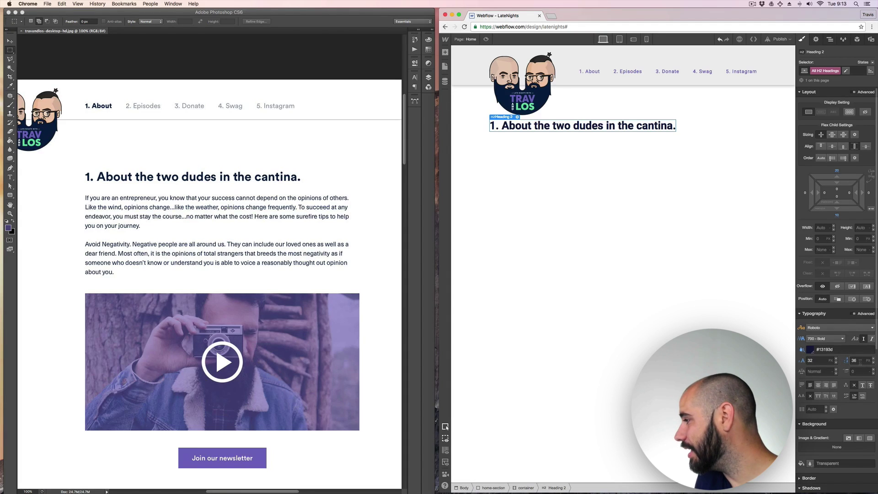
left_click(823, 373)
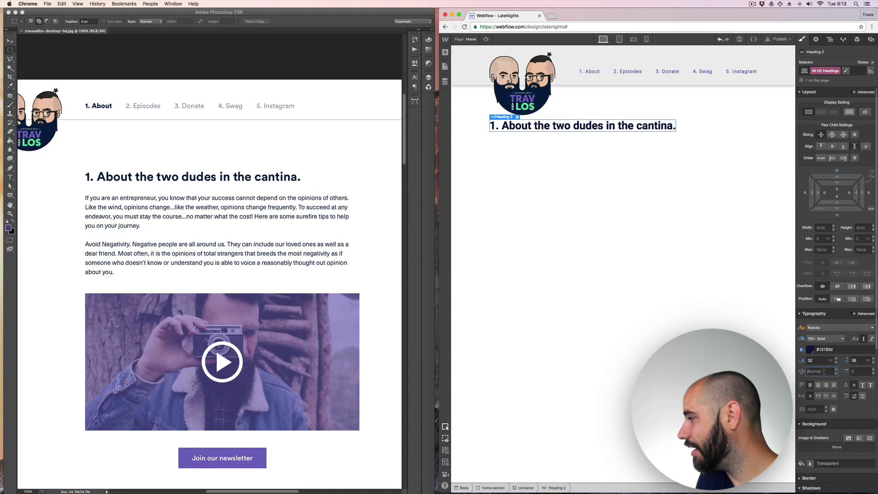
type("1")
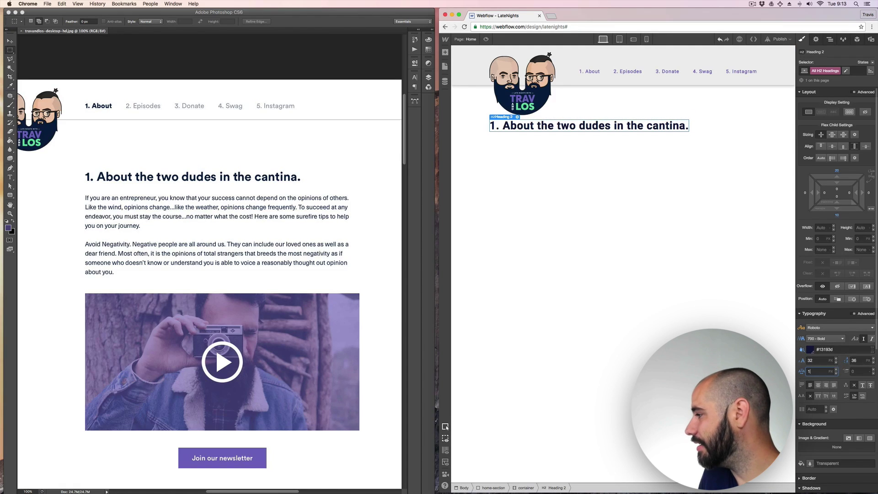
left_click(828, 341)
left_click(823, 366)
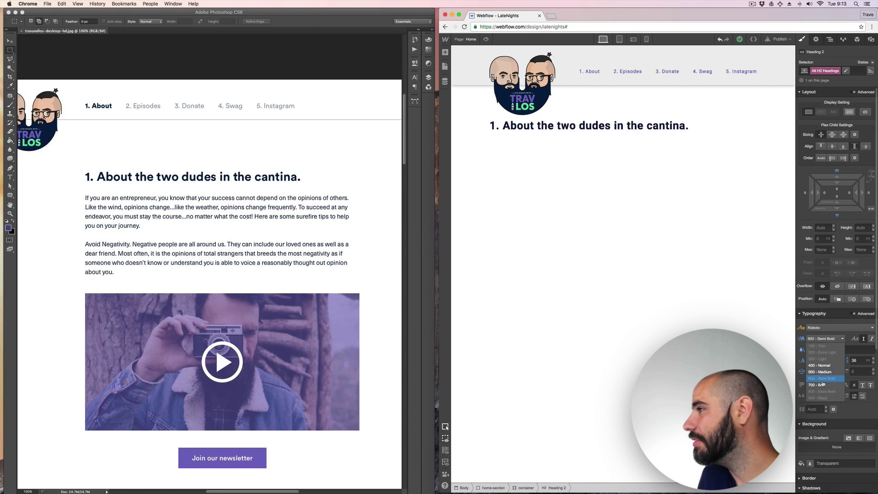
left_click(821, 387)
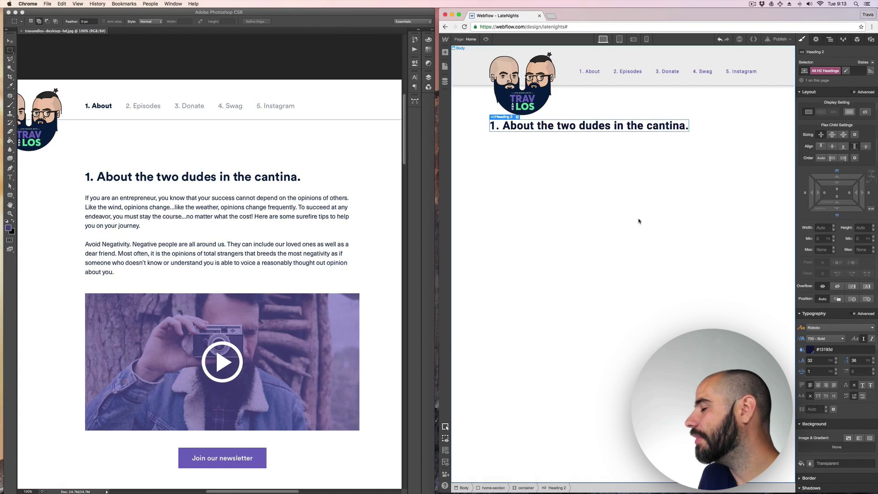
Add two placeholder paragraphs beneath the "1. About the two dudes in the cantina." heading.
left_click(613, 203)
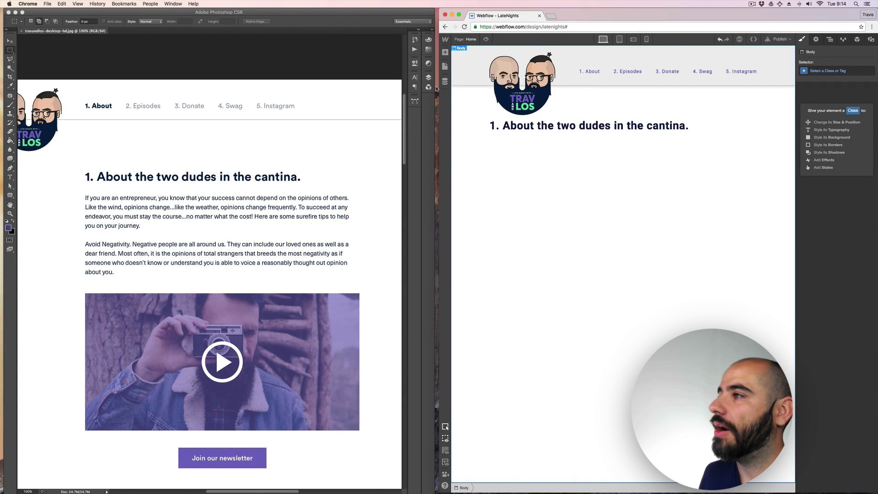
left_click(445, 52)
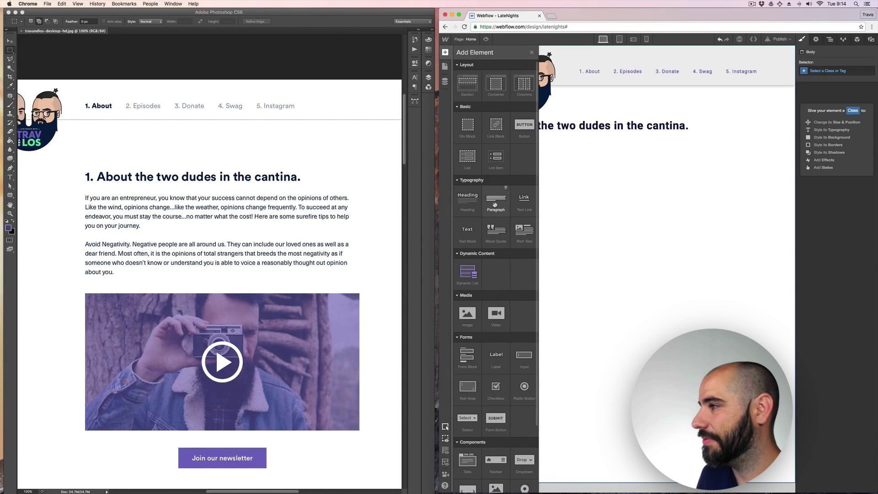
mouse_move(496, 201)
left_mouse_down()
mouse_move(581, 186)
mouse_move(564, 135)
left_mouse_up()
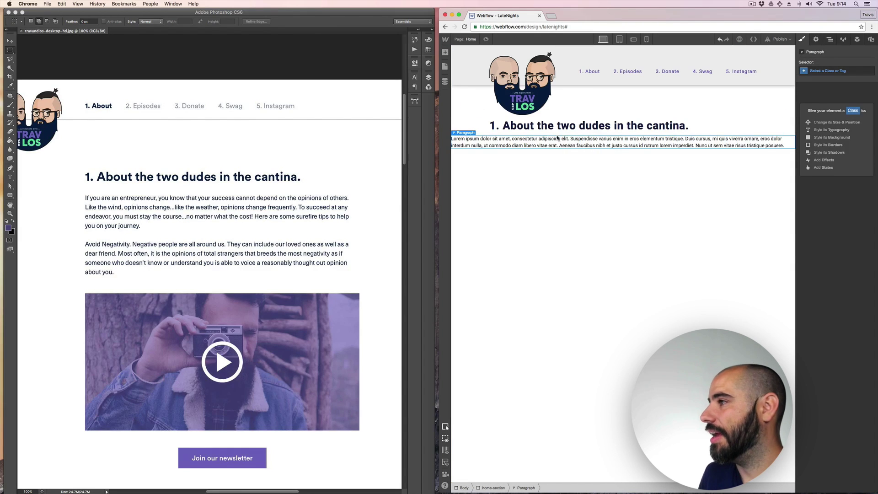
left_click(446, 54)
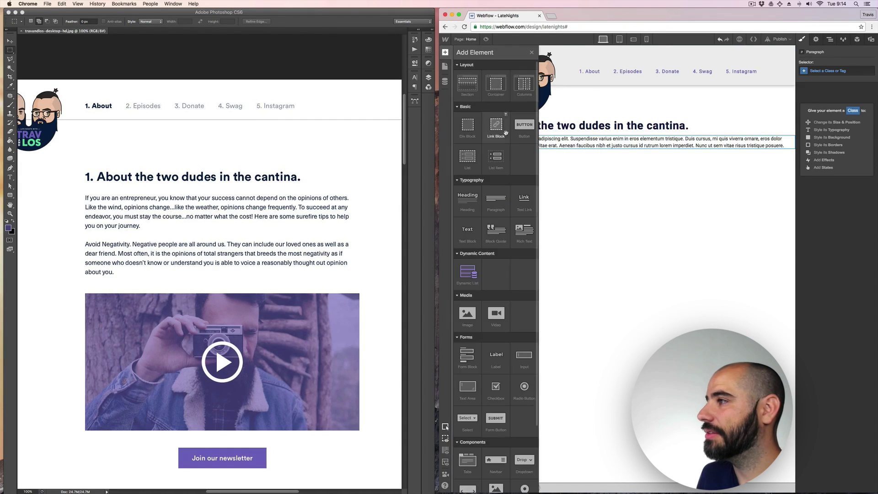
left_click_drag(503, 214, 566, 150)
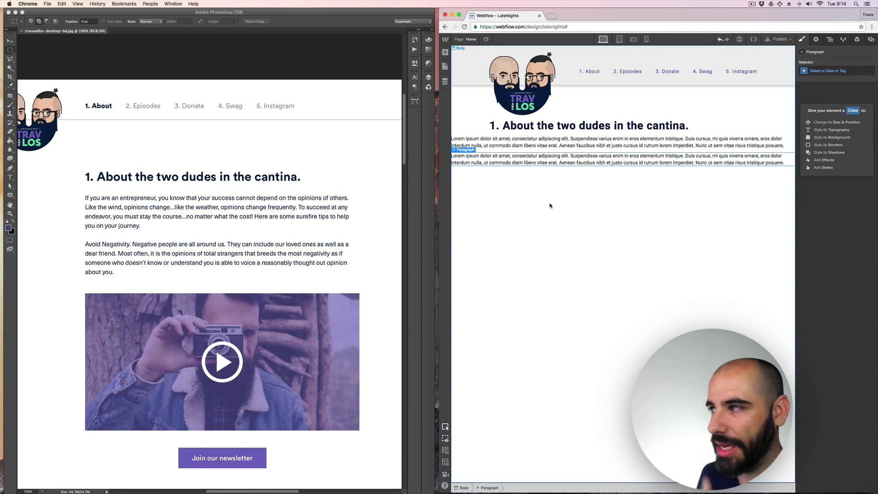
Nest both paragraphs inside the home-section container, below Heading 2.
left_click(556, 138)
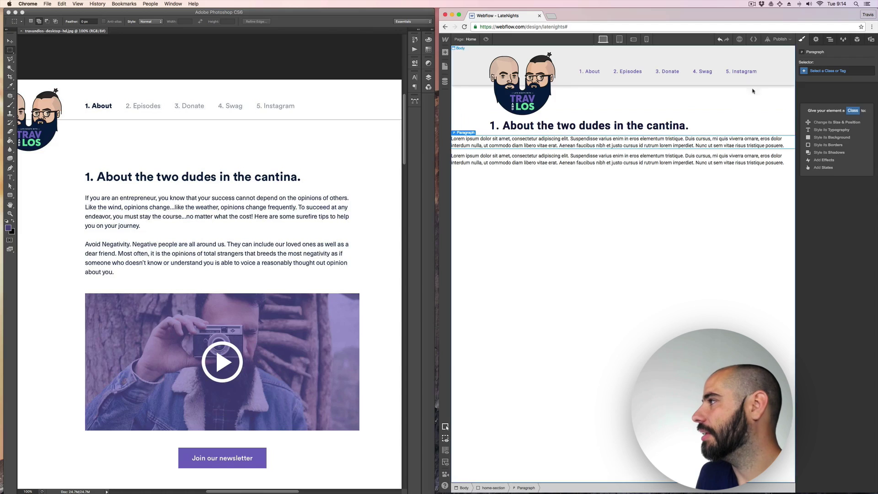
left_click(830, 40)
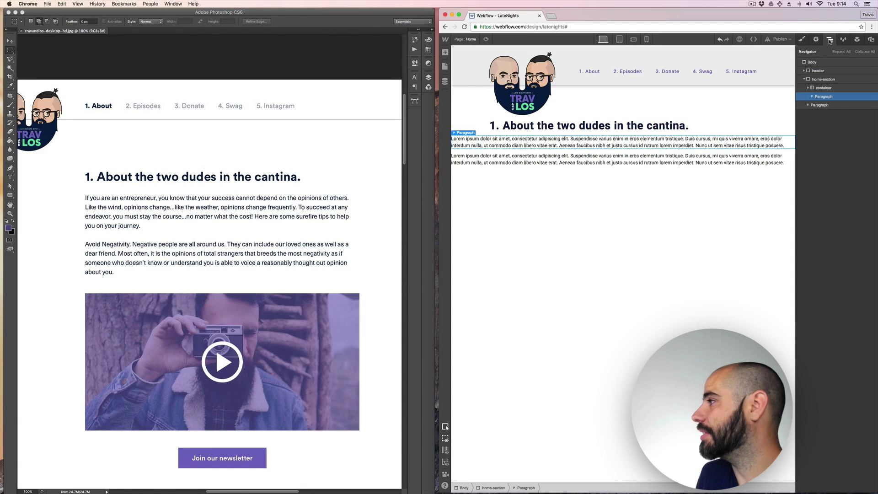
left_click(808, 87)
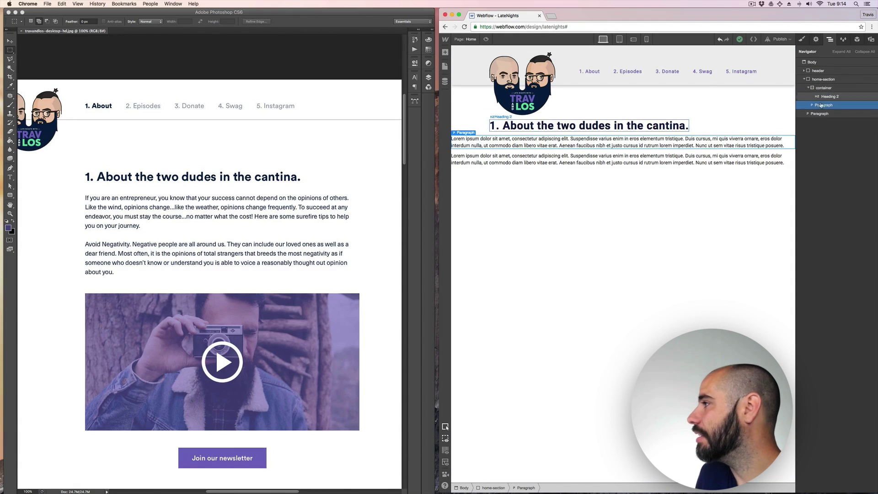
left_click_drag(826, 105, 828, 107)
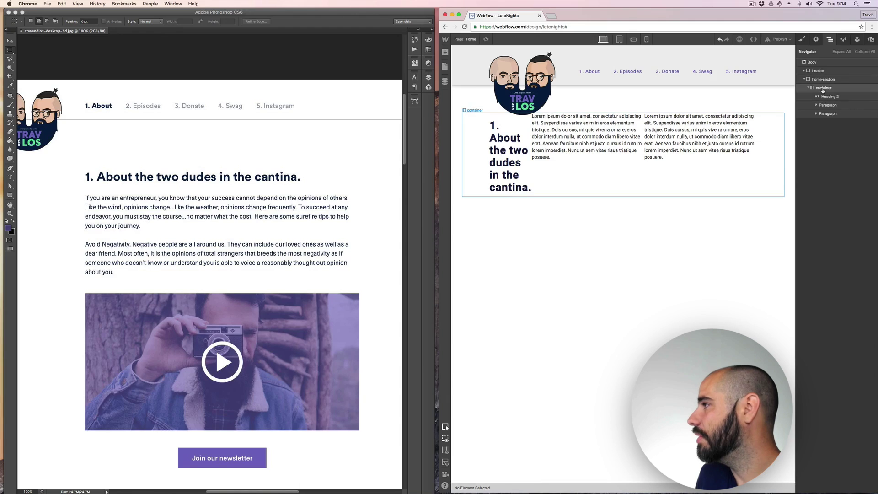
Set the display of the container class to block so the heading and paragraphs stack vertically.
left_click(823, 88)
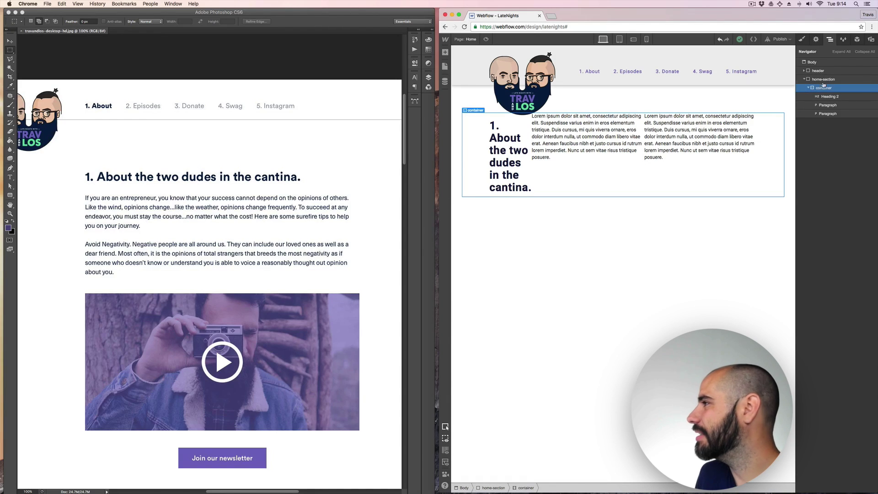
left_click(802, 40)
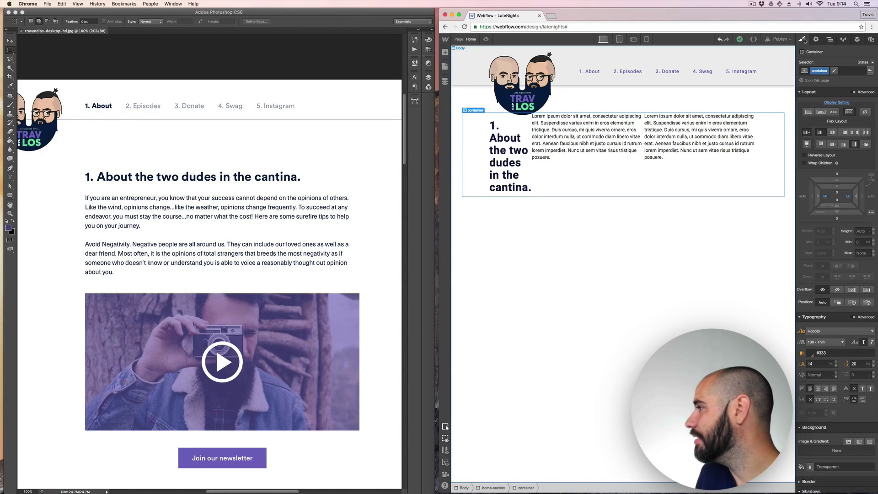
left_click(808, 112)
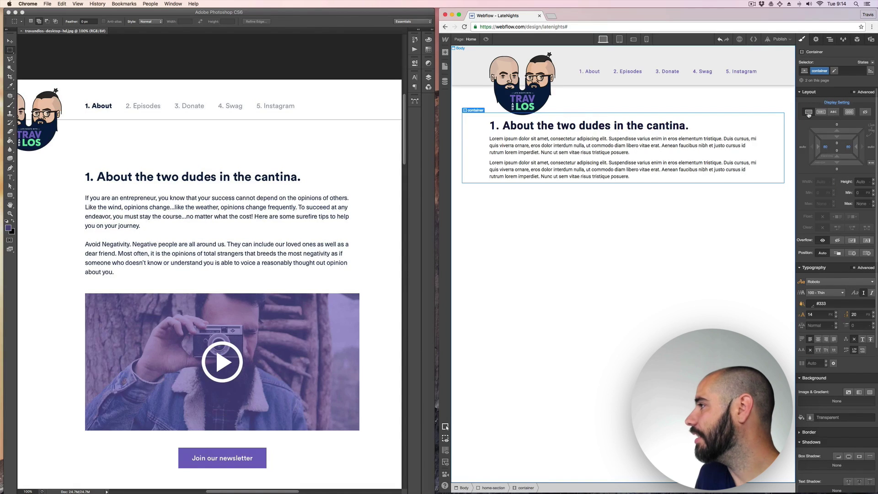
left_click(568, 93)
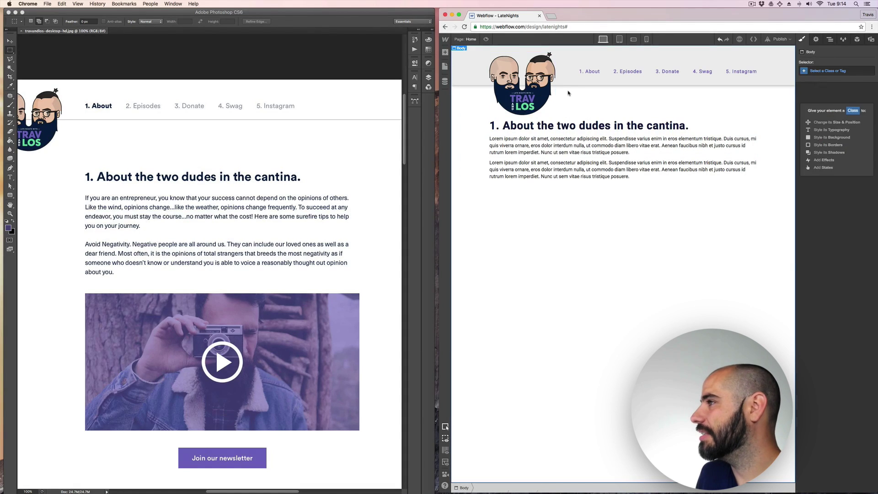
left_click(485, 79)
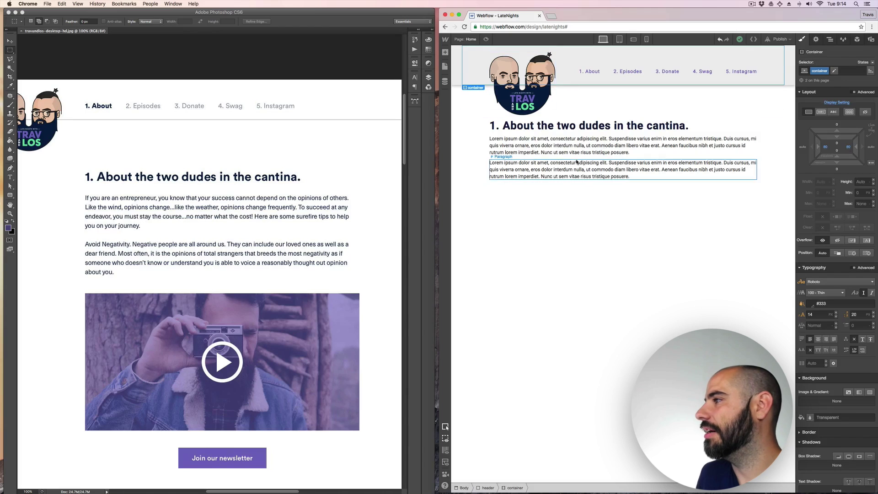
Target the All Paragraphs tag from the first paragraph and set its bottom margin to 20 px.
left_click(586, 144)
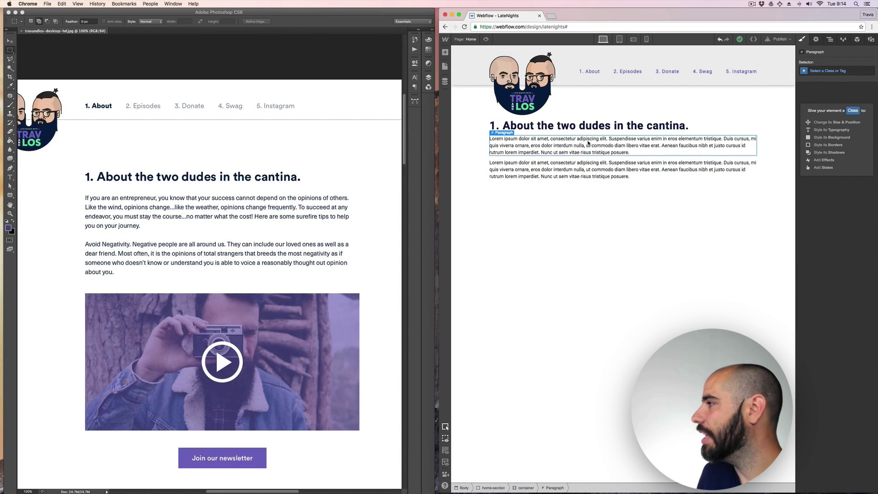
left_click(821, 71)
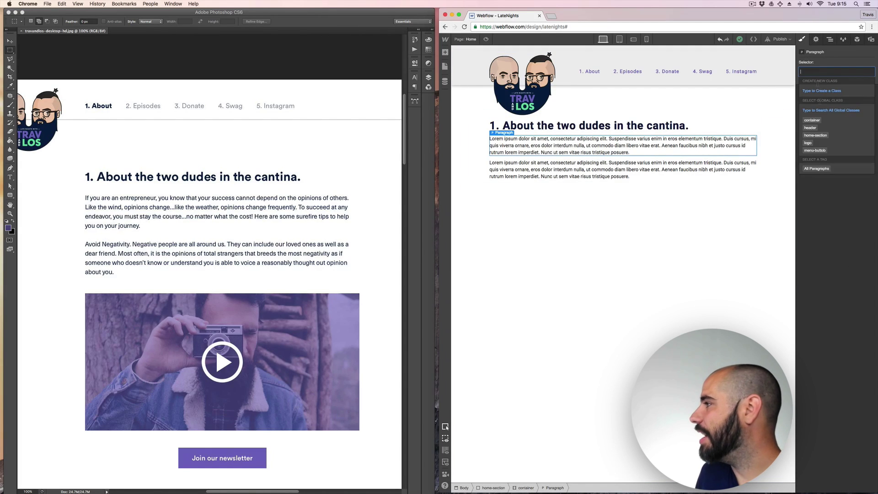
left_click(813, 169)
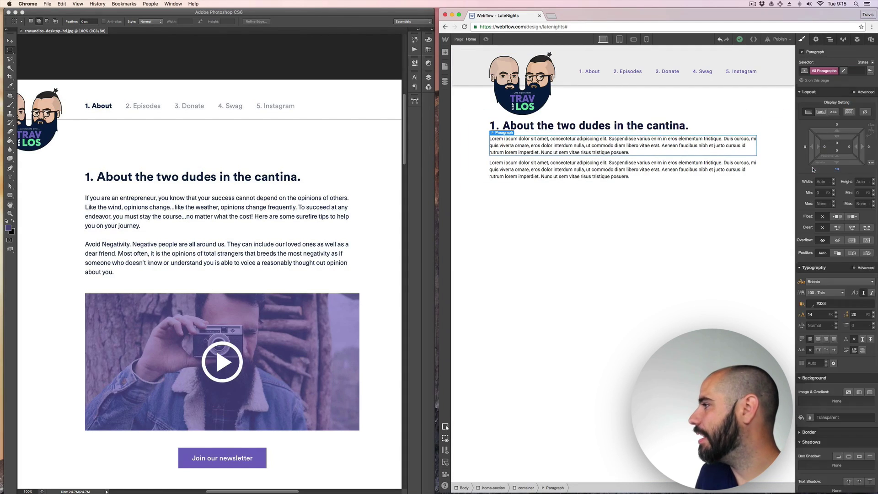
left_click(837, 169)
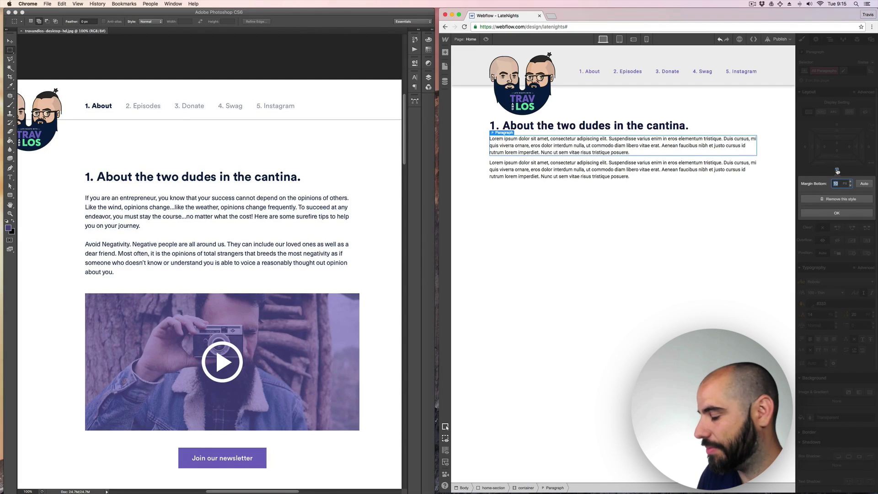
type("20")
key("Return")
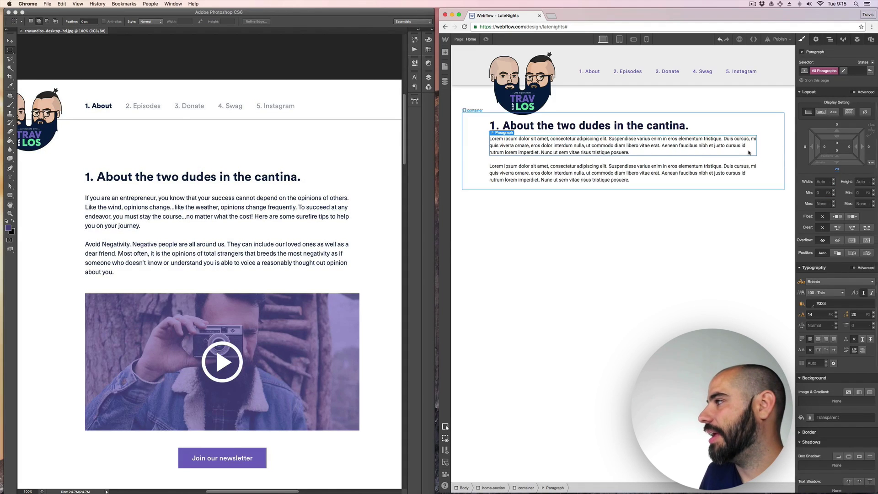
Set the top margin of the All H2 Headings tag to 0 and its bottom margin to 20 px.
left_click(666, 127)
left_click(825, 73)
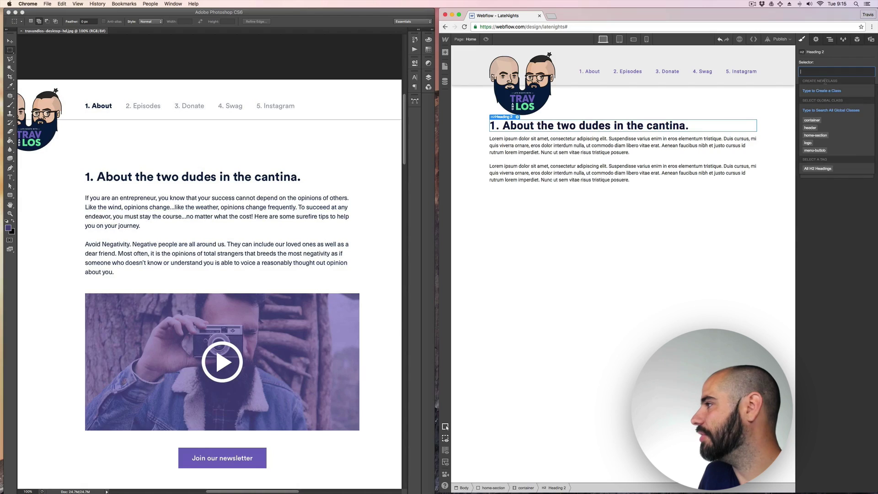
left_click(816, 170)
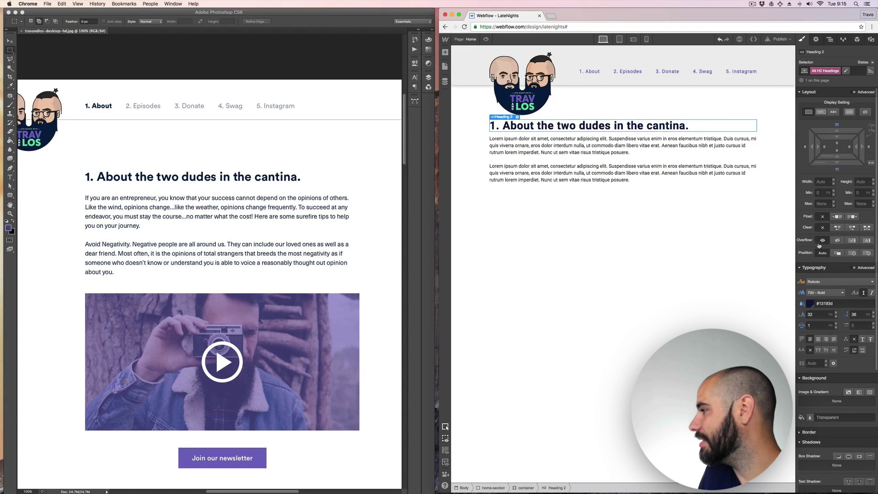
left_click(838, 125)
type("0")
key("Return")
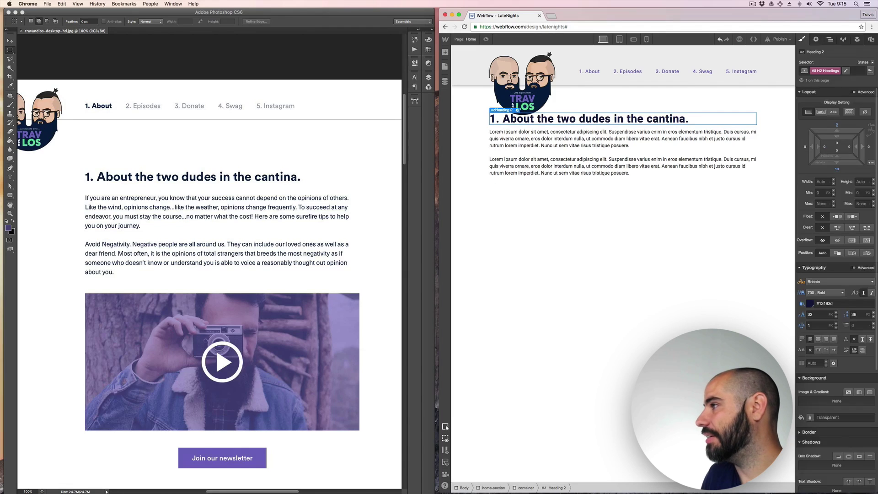
left_click(837, 169)
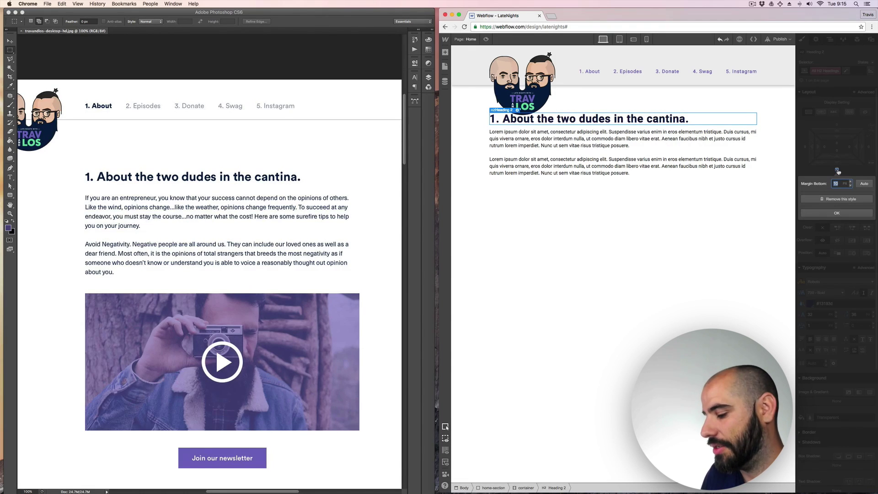
type("20")
key("Return")
left_click(548, 212)
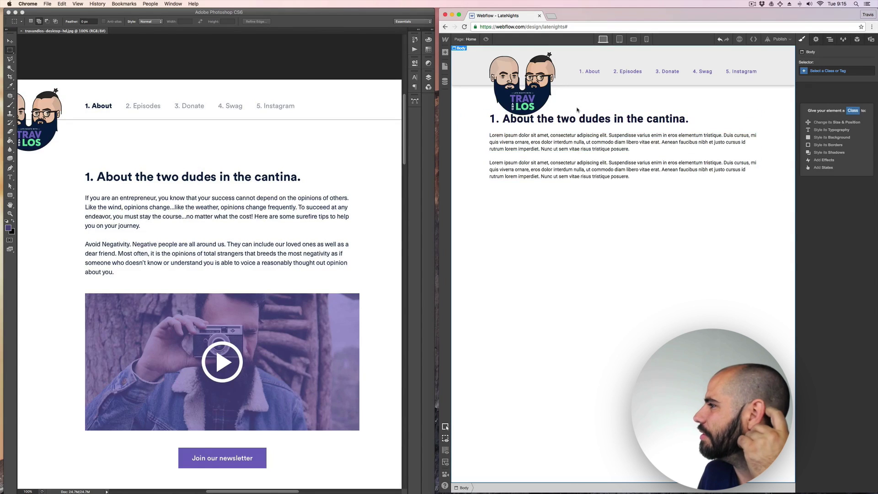
Select the home-section element and set its top margin to 100 px.
left_click(757, 123)
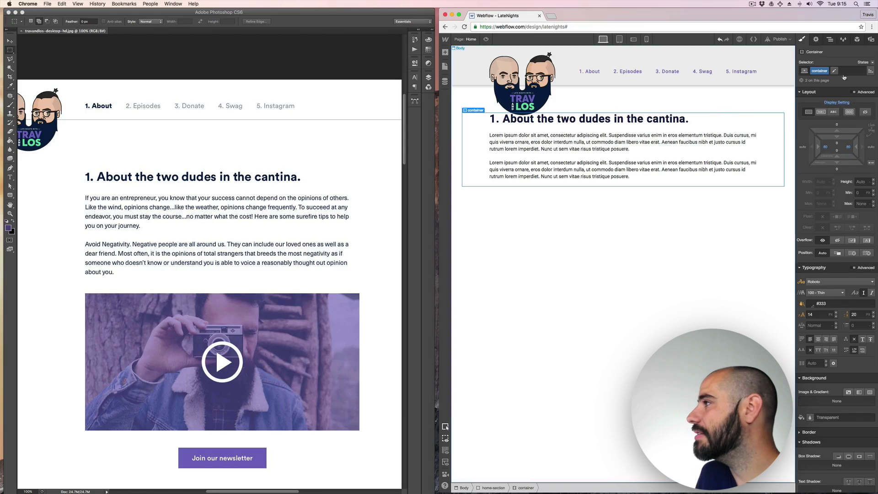
left_click(830, 39)
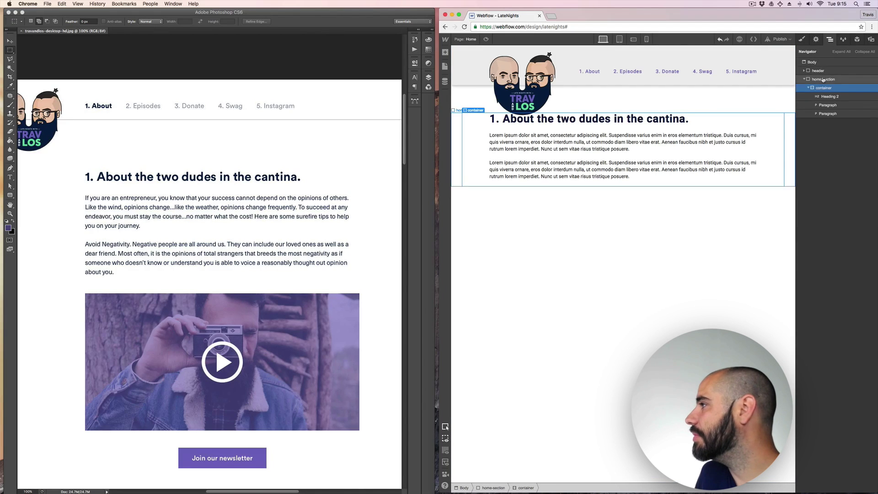
left_click(802, 39)
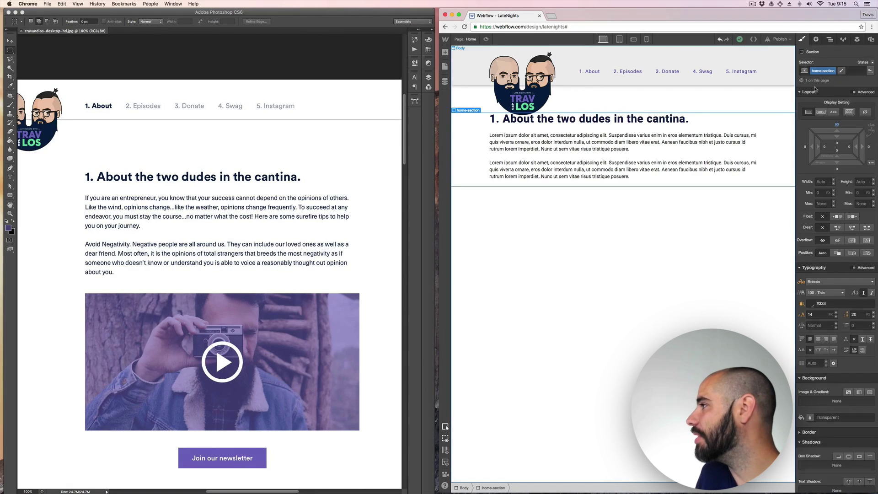
left_click(836, 126)
type("100")
key("Return")
left_click(629, 282)
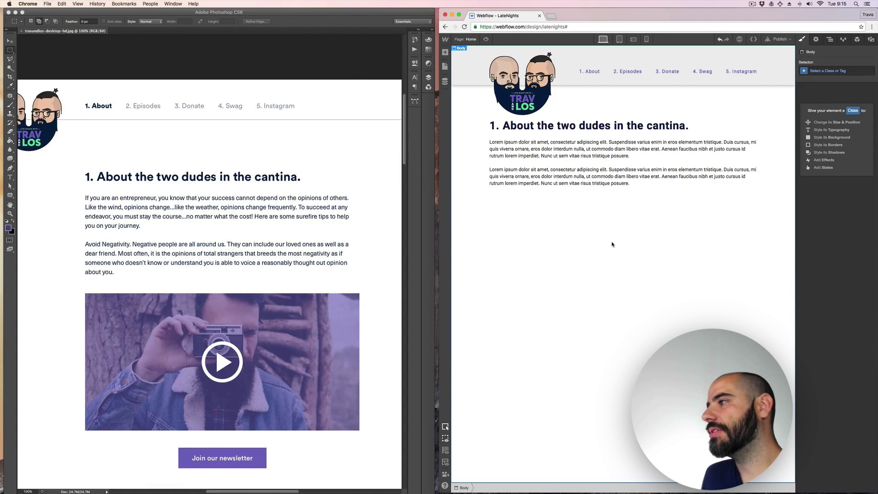
Target the All Paragraphs tag again and increase its font size to 16 px.
left_click(607, 154)
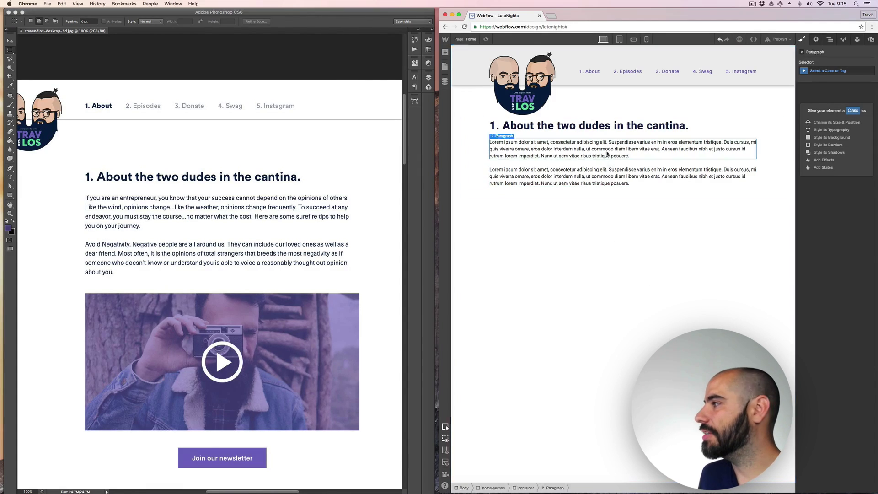
left_click(833, 71)
left_click(817, 170)
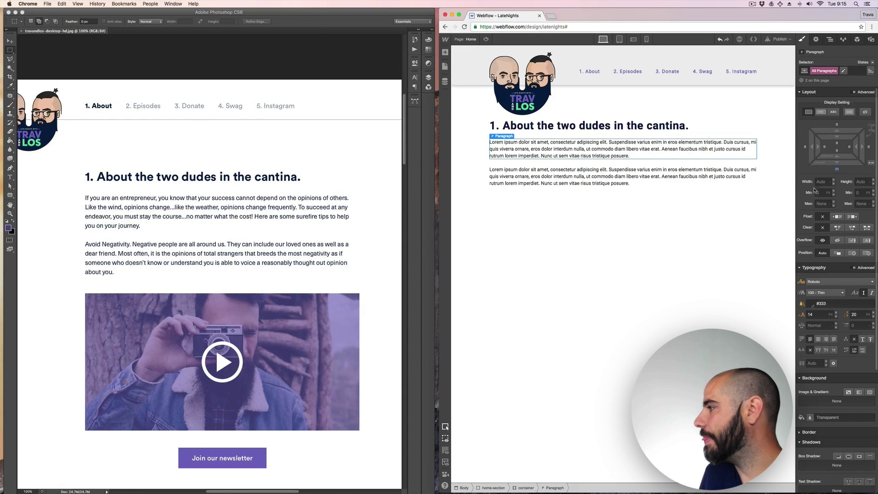
left_click(835, 313)
left_click(836, 313)
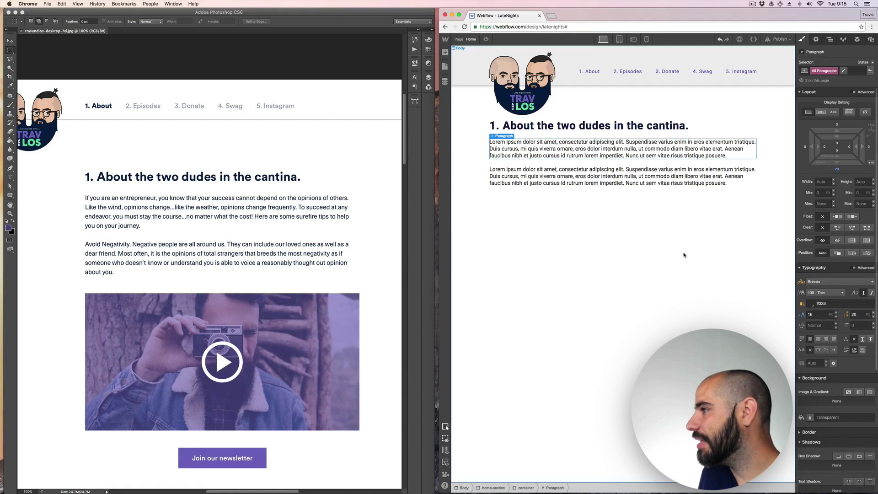
Change the line height of the All Paragraphs tag to a unitless value of 1.8.
left_click(861, 315)
left_click(868, 315)
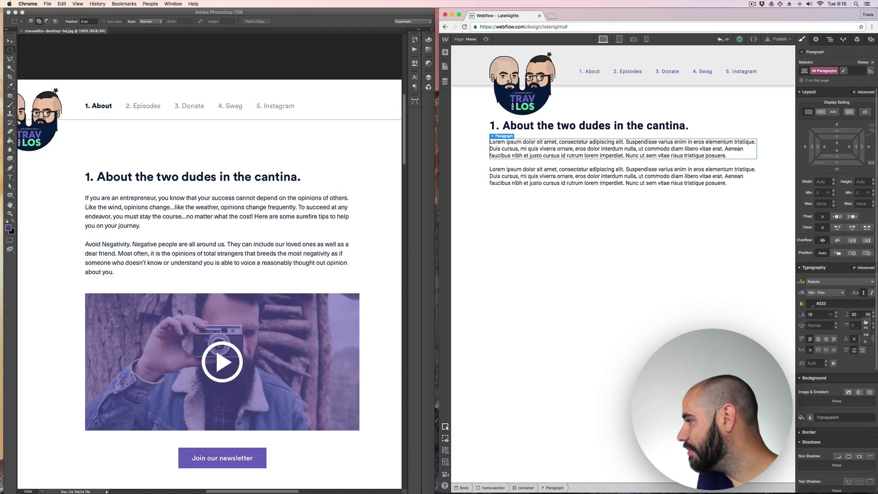
left_click(866, 334)
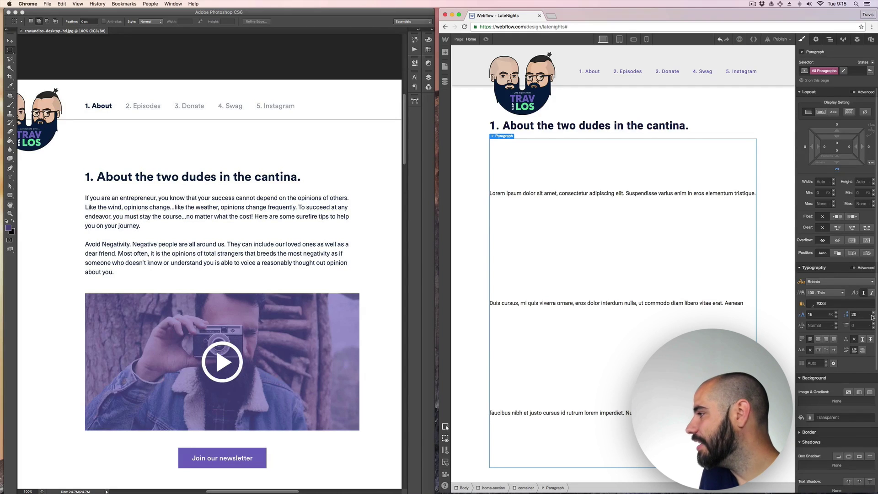
left_click(868, 315)
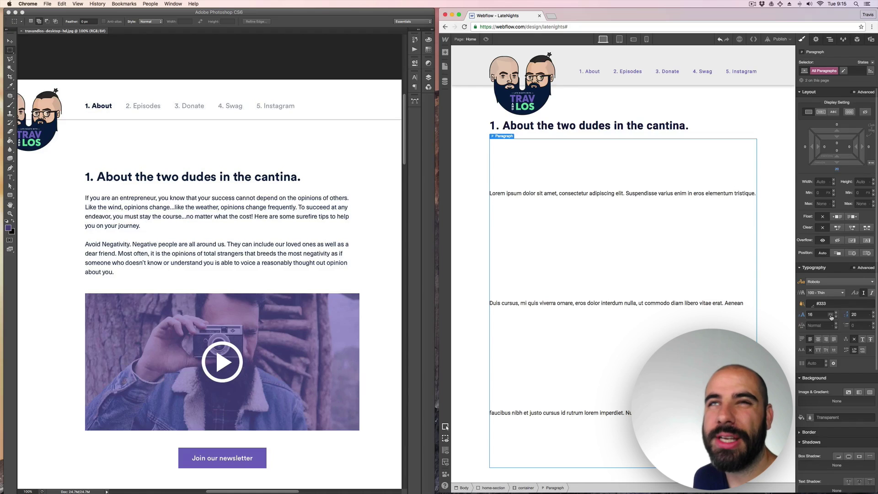
left_click(831, 315)
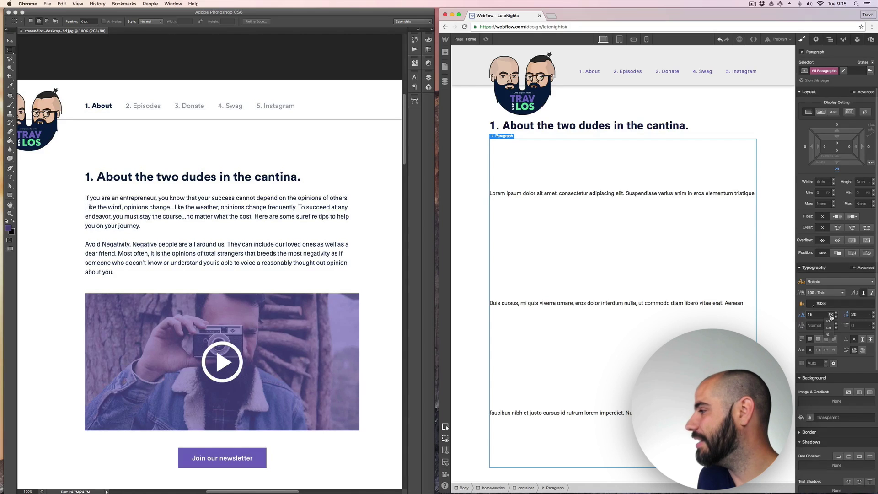
left_click(869, 315)
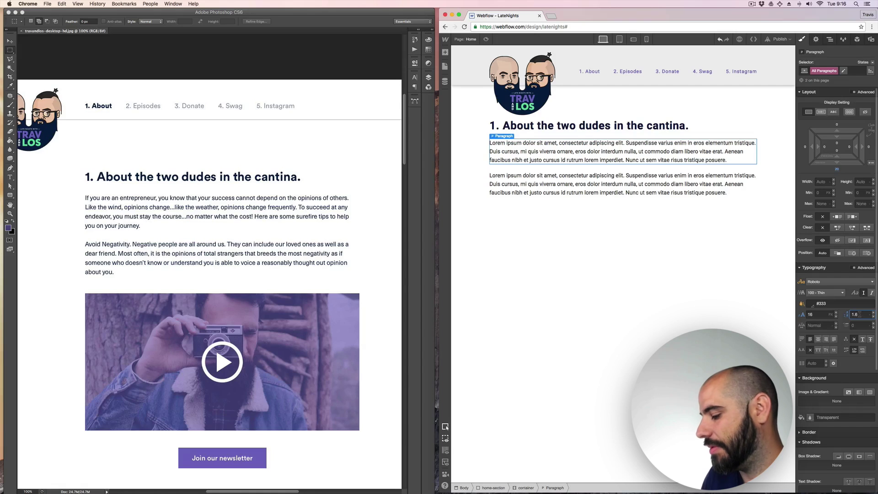
left_click(712, 274)
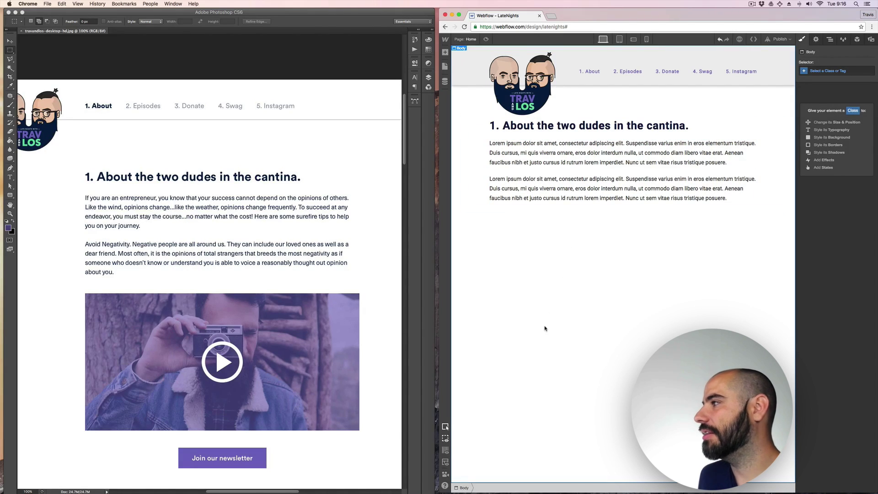
Switch to Photoshop, zoom in on the mockup's body text and copy the foreground colour's hex code 514b7e.
left_click(323, 212)
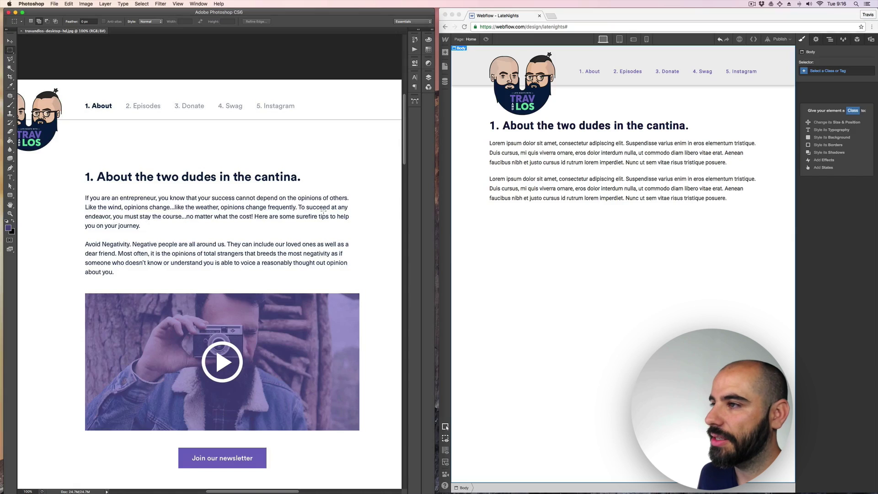
key("z")
left_click(197, 198)
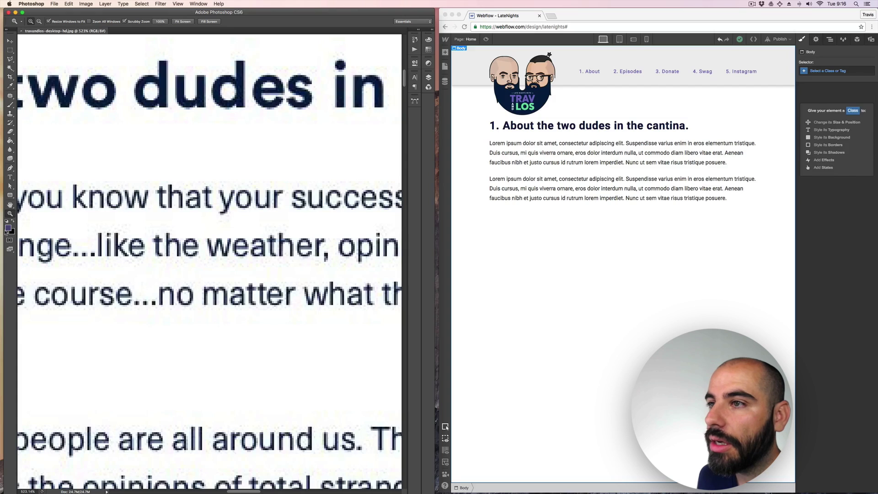
left_click(7, 228)
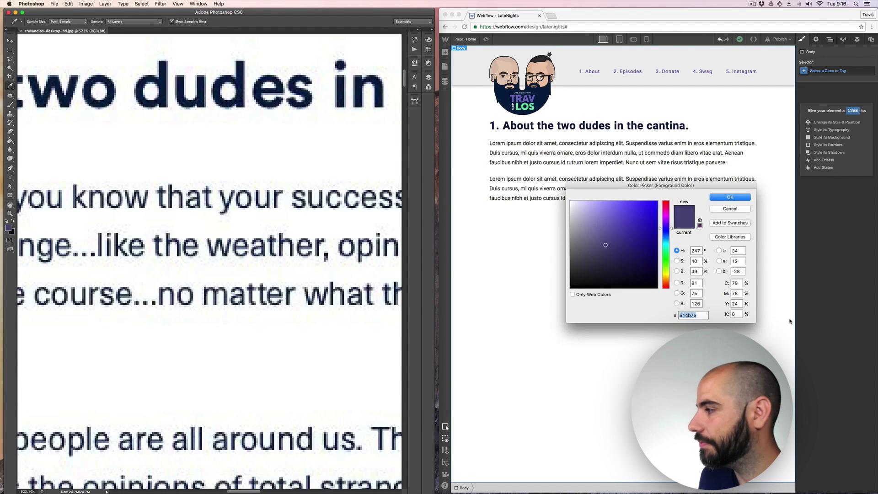
key("Return")
Back in Webflow, target the All Paragraphs tag from the second paragraph and set its font colour to #514b7e.
left_click(695, 181)
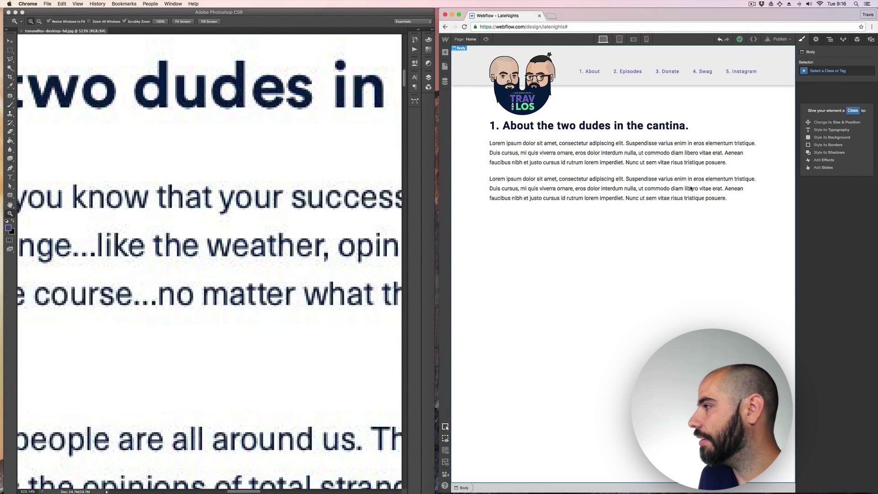
left_click(695, 181)
left_click(828, 72)
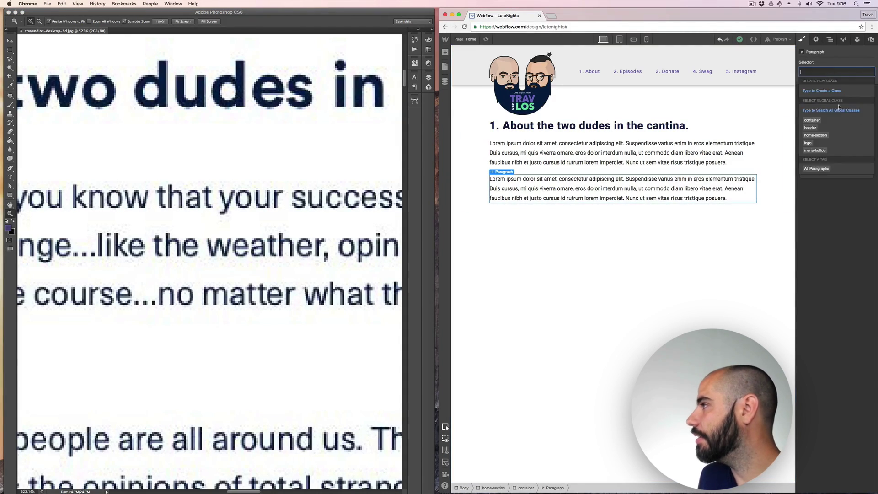
left_click(817, 172)
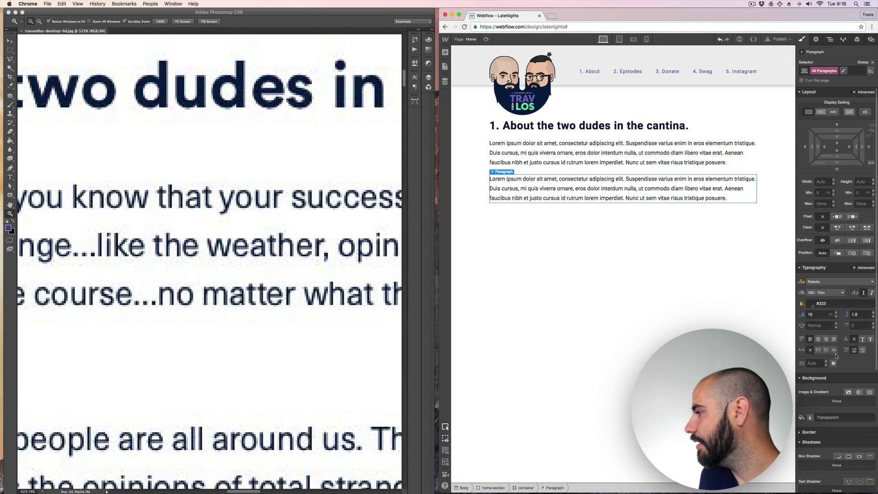
double_click(822, 304)
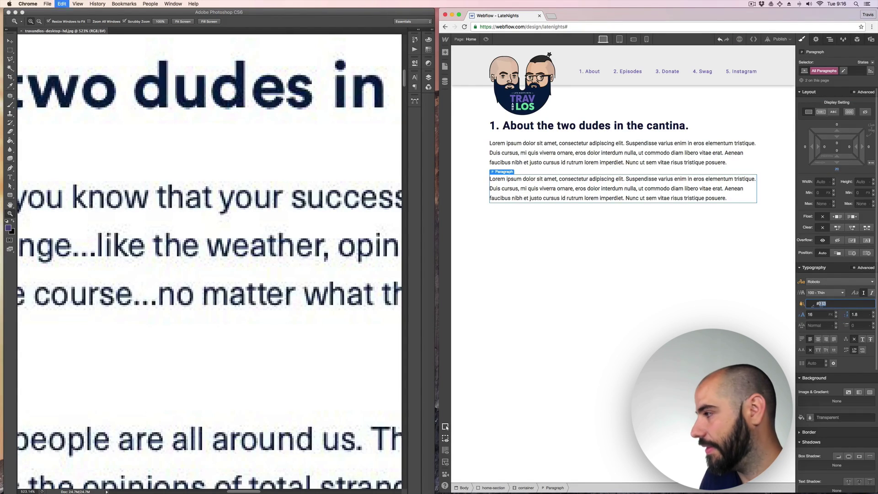
left_click(568, 268)
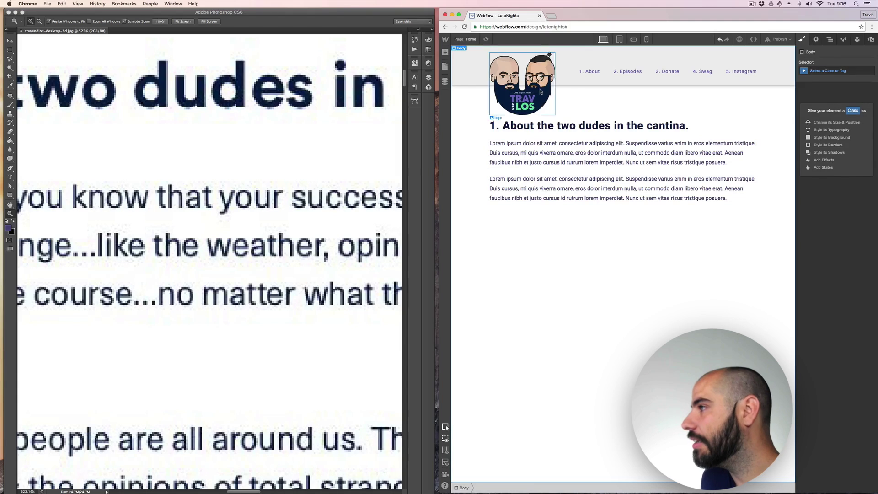
Target the All H2 Headings tag from the About heading and set its font colour to #514b7e.
left_click(542, 128)
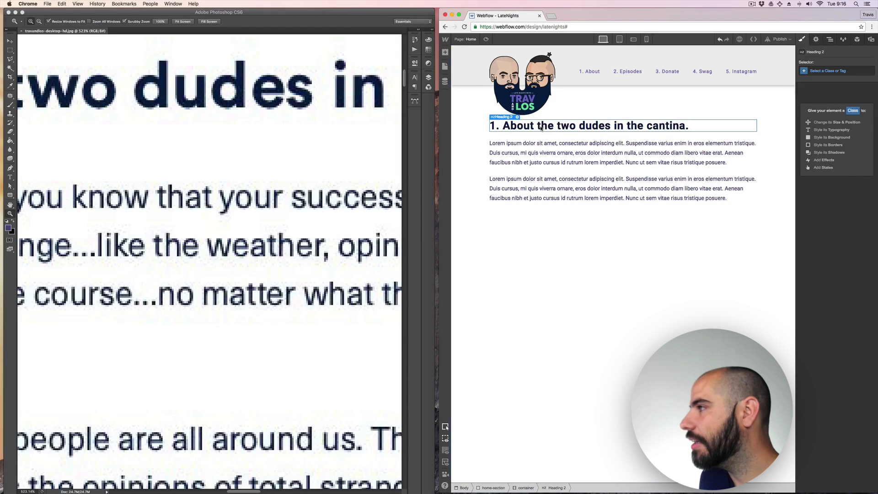
left_click(828, 70)
left_click(821, 172)
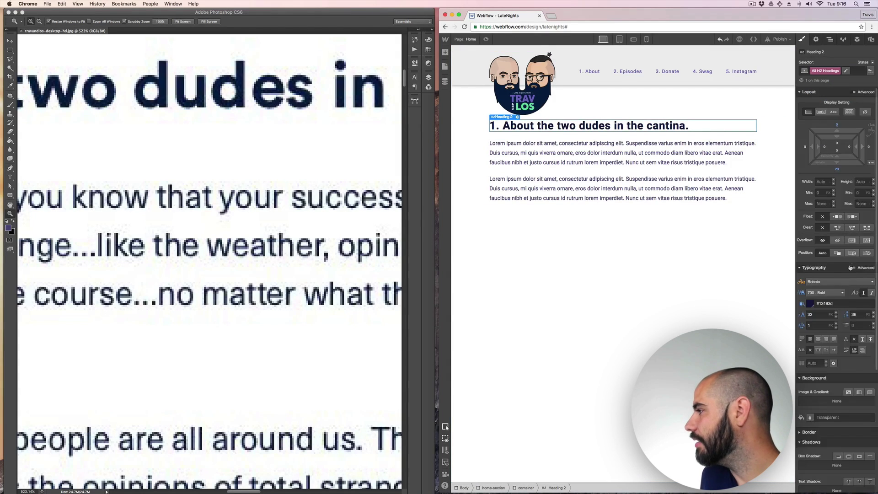
left_click(829, 303)
type("#514b7e")
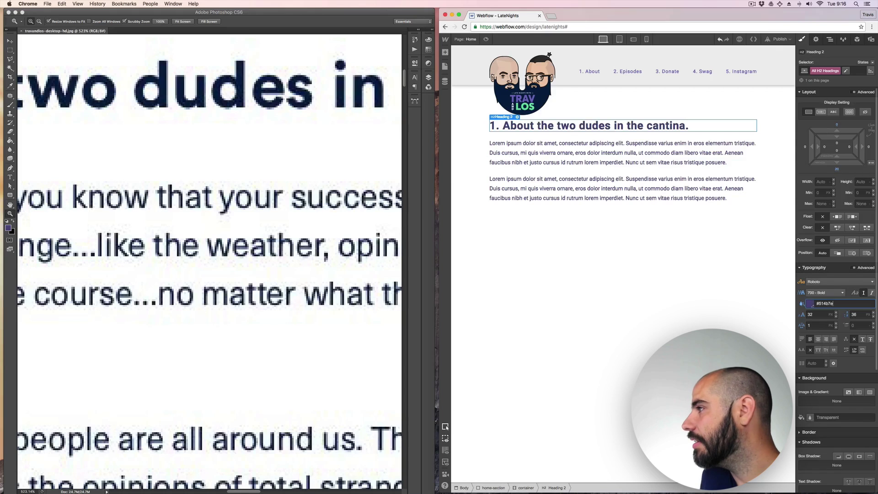
left_click(655, 296)
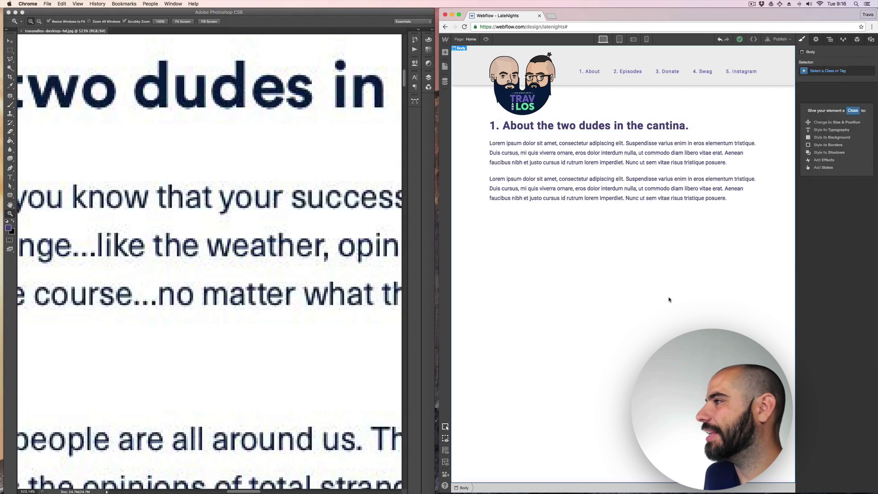
Check the About section of the Photoshop mockup and add a Video element below the second paragraph in Webflow.
left_click(274, 118)
key("super+0")
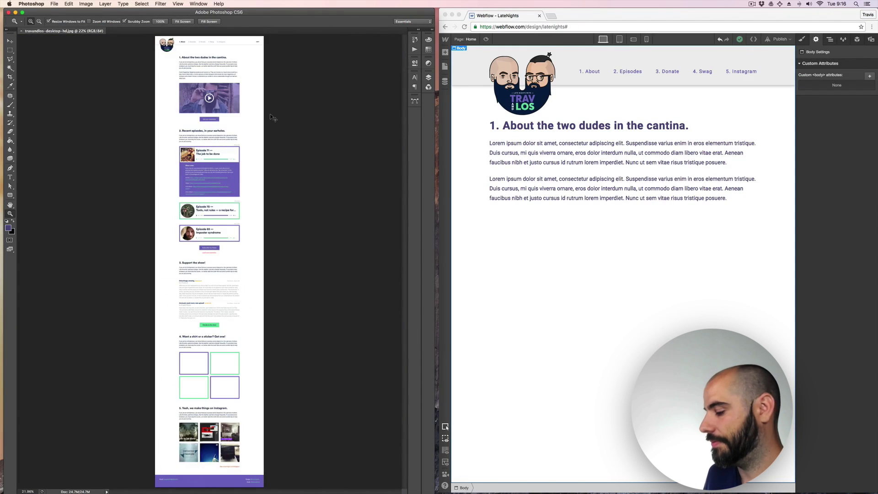
left_click(272, 118)
left_click(272, 118)
left_click(273, 118)
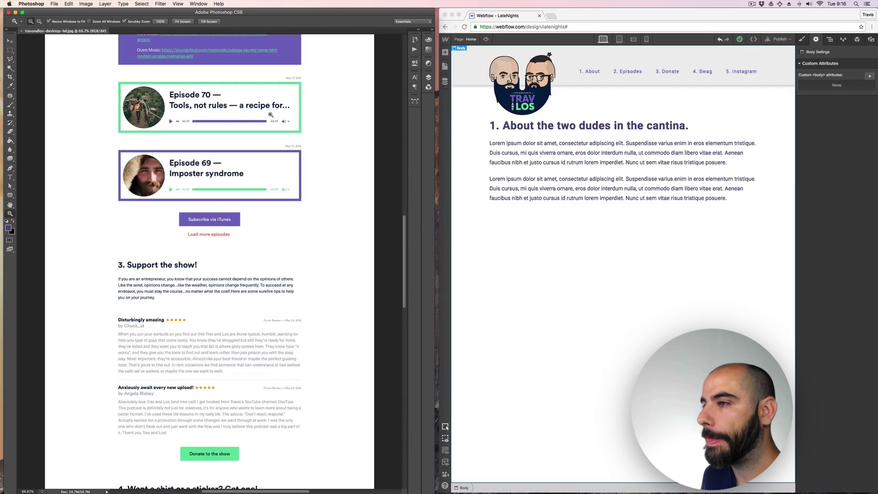
scroll(272, 116, "up", 15)
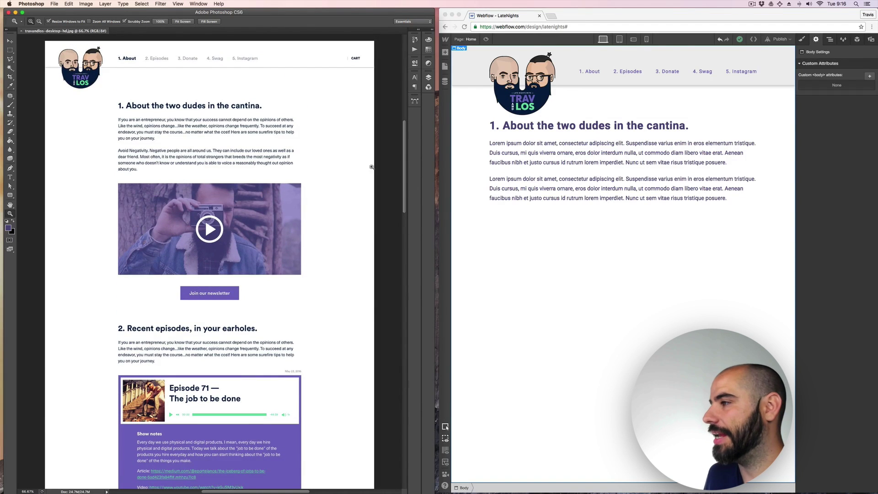
left_click(445, 54)
left_click(445, 54)
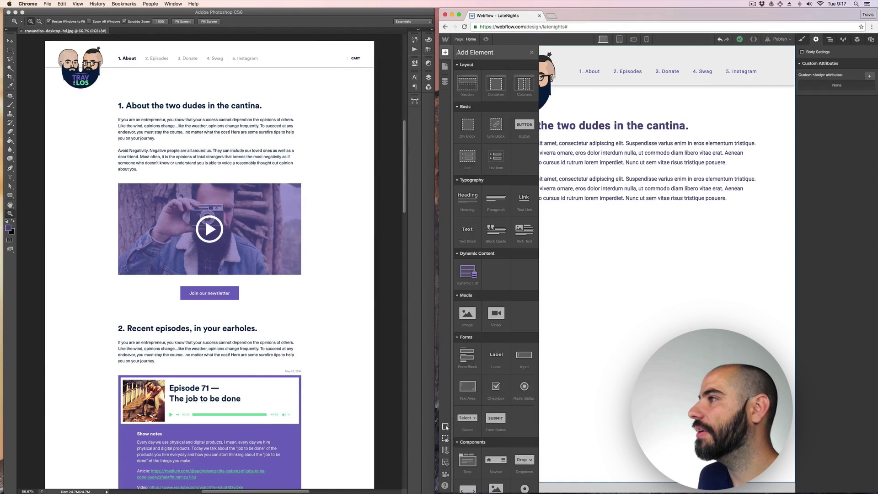
scroll(492, 257, "down", 2)
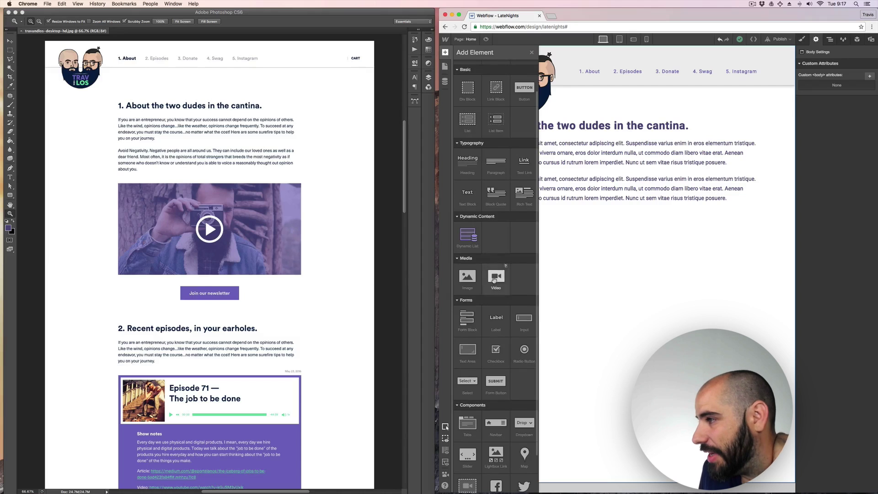
left_click_drag(495, 279, 581, 209)
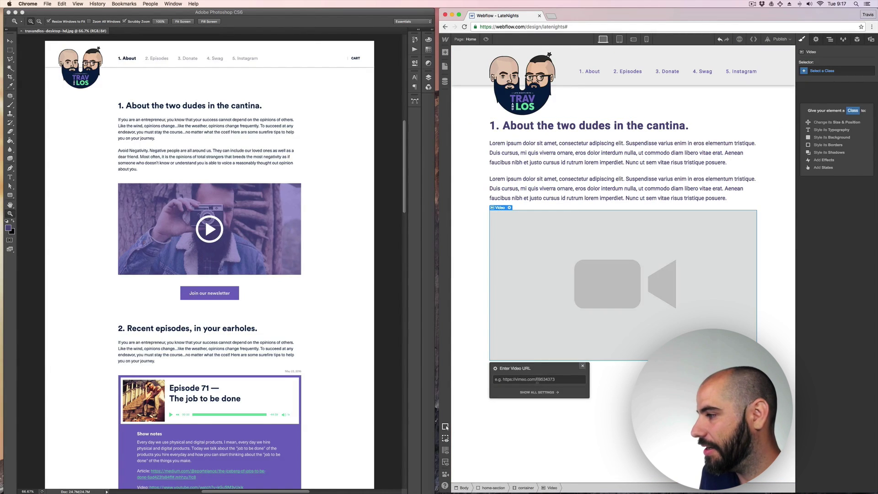
left_click(538, 379)
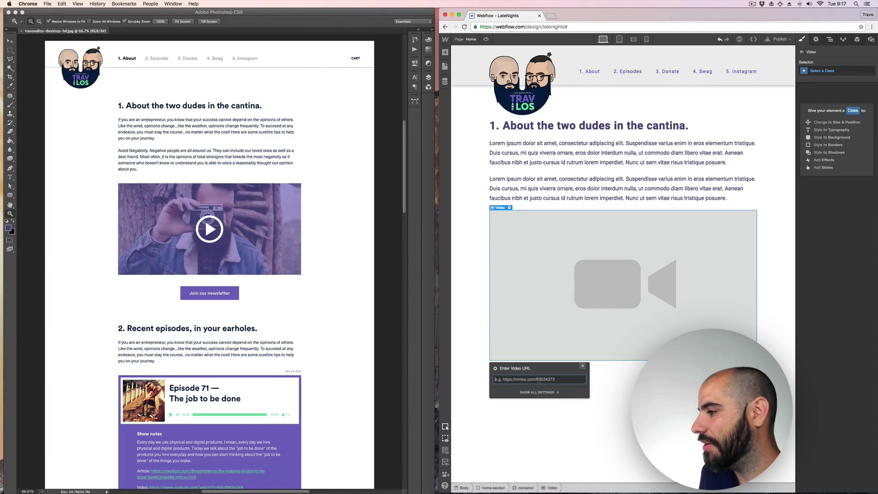
key("Escape")
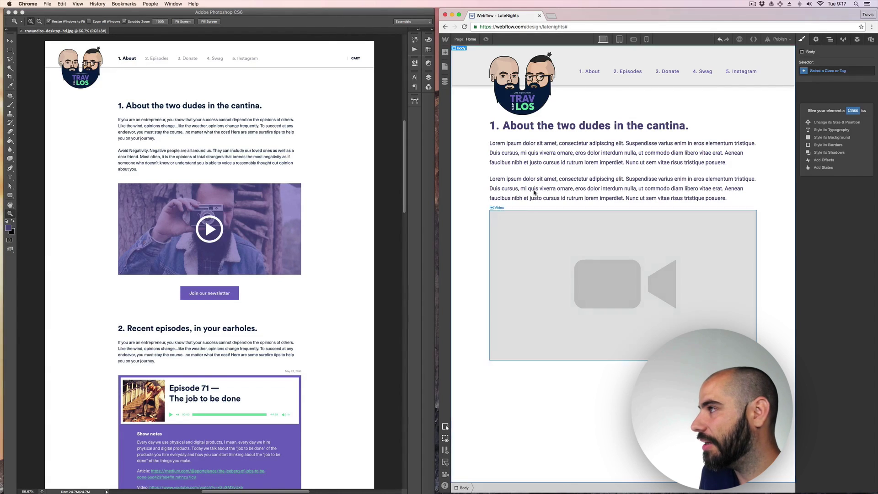
Open the DevTips Vlog playlist on YouTube in a new browser tab and copy the link to "Making The Next Video [ DevTips Vlog 017 ]".
left_click(551, 16)
left_click(653, 160)
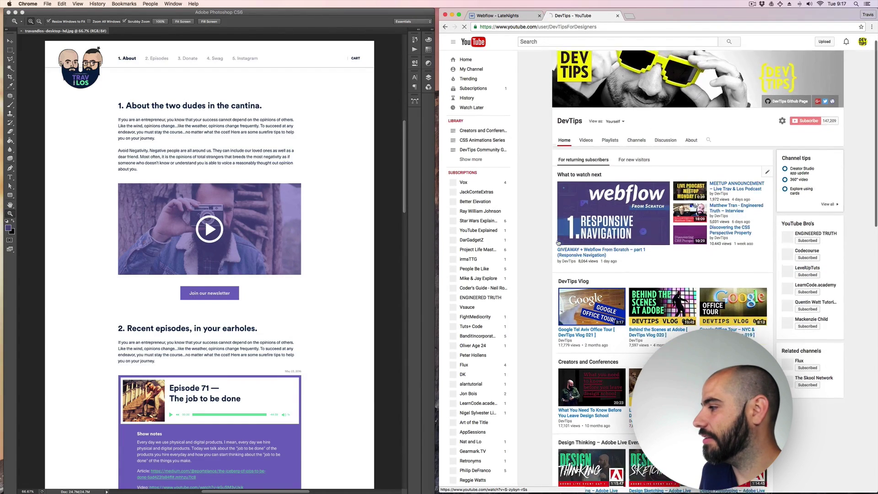
scroll(558, 242, "down", 3)
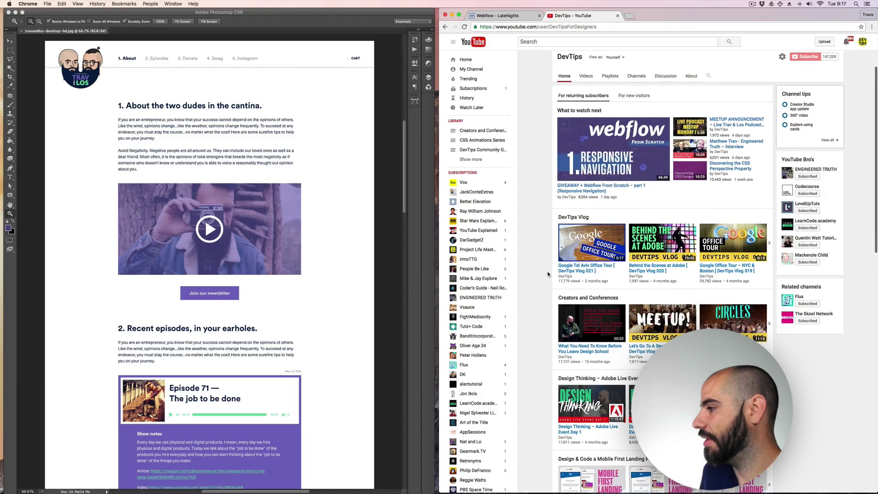
left_click(581, 218)
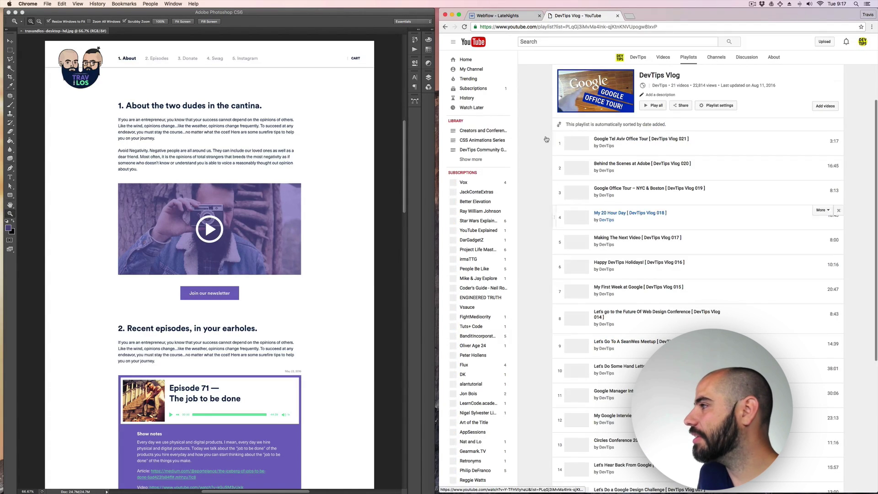
scroll(546, 139, "down", 1)
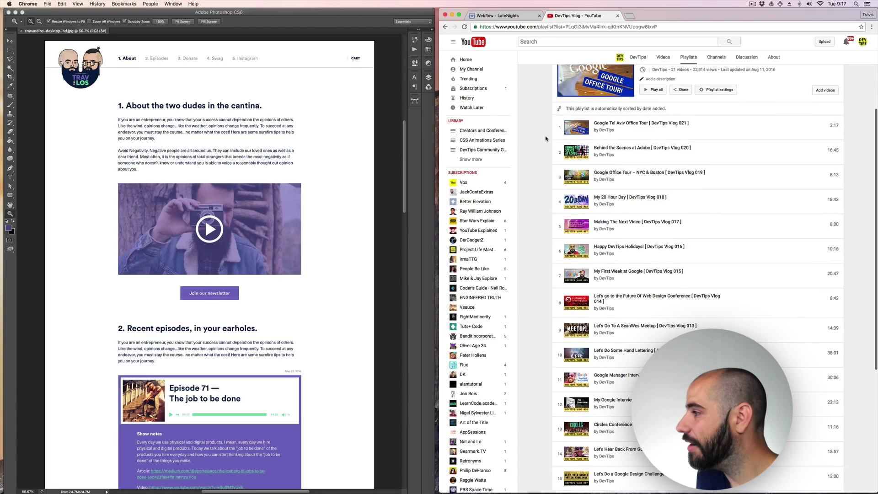
scroll(546, 139, "down", 2)
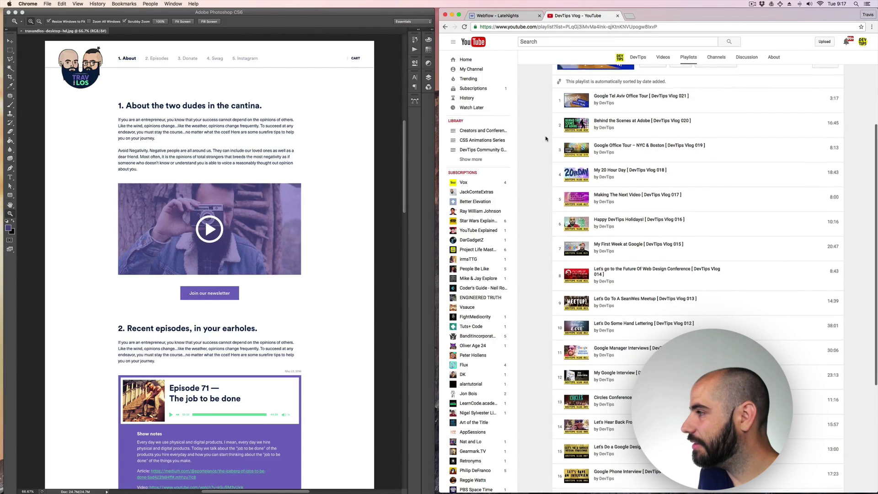
right_click(603, 195)
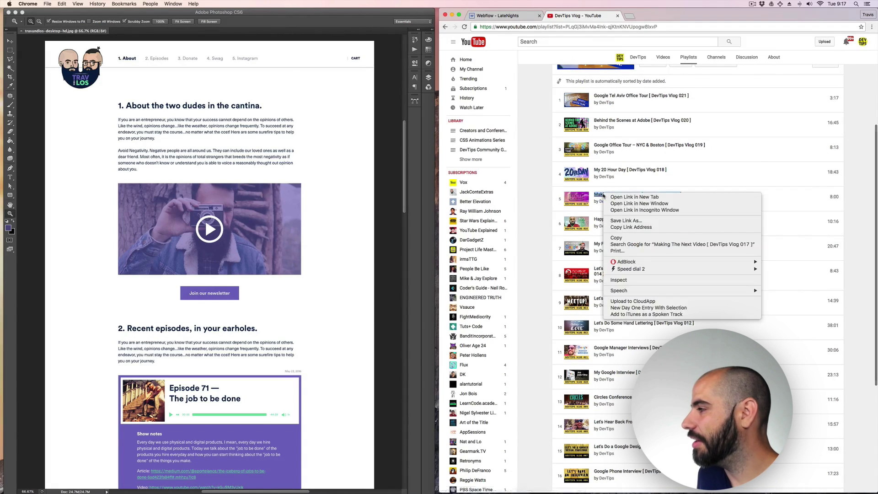
left_click(650, 227)
Return to Webflow and paste the copied YouTube link as the Video element's URL.
left_click(501, 15)
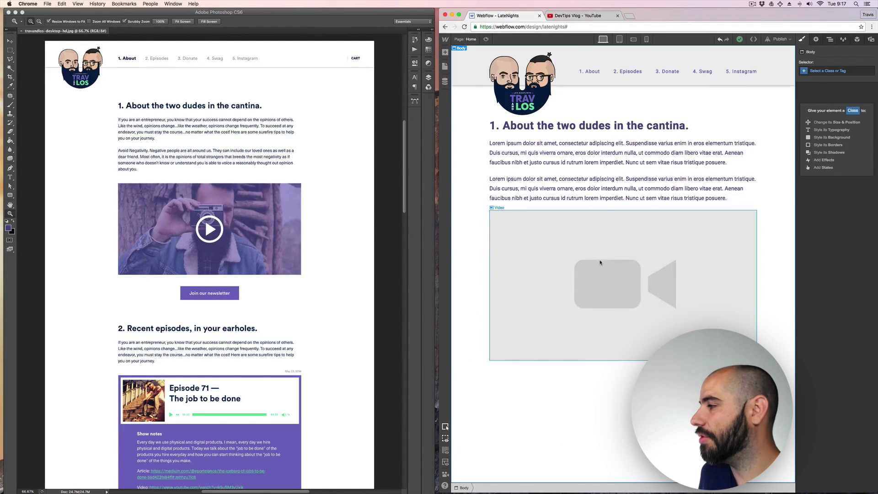
left_click(600, 263)
double_click(559, 355)
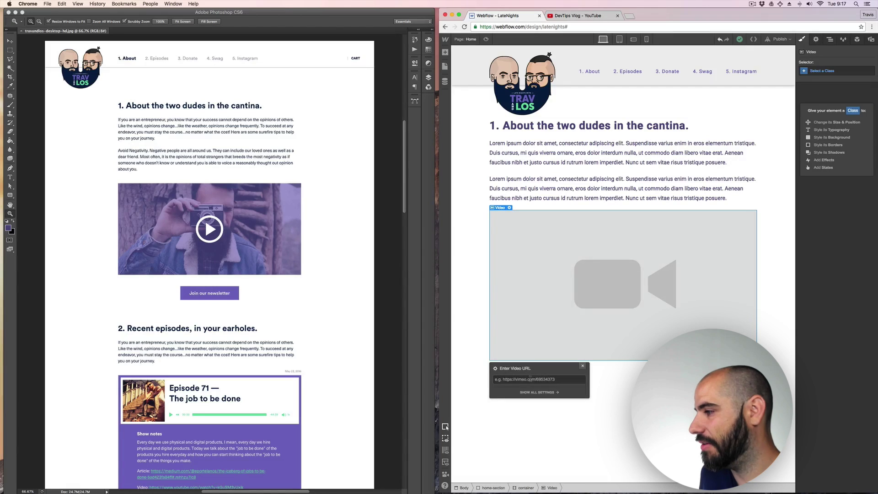
left_click(530, 379)
key("super+v")
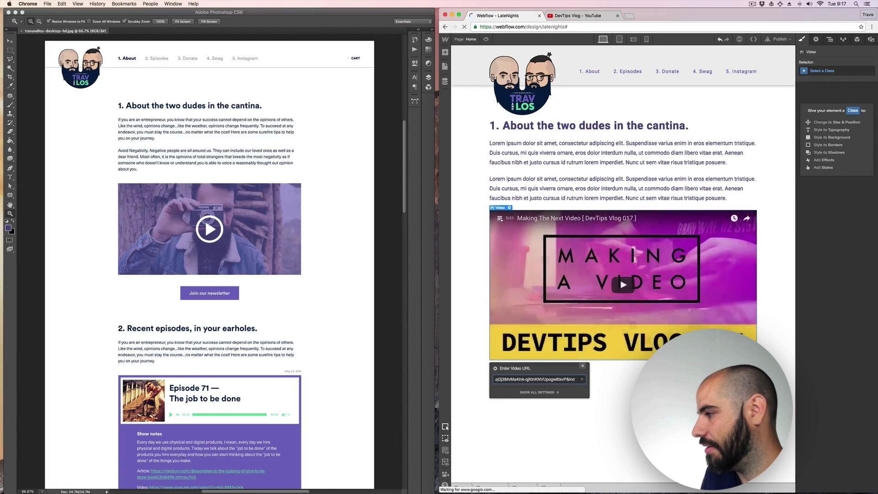
Preview the home page, test playing and pausing the embedded video, and return to the designer.
left_click(471, 295)
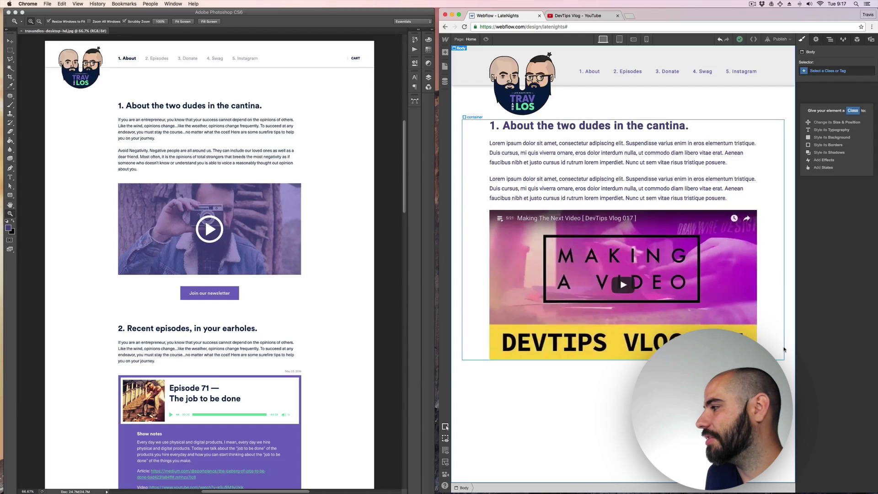
left_click(618, 286)
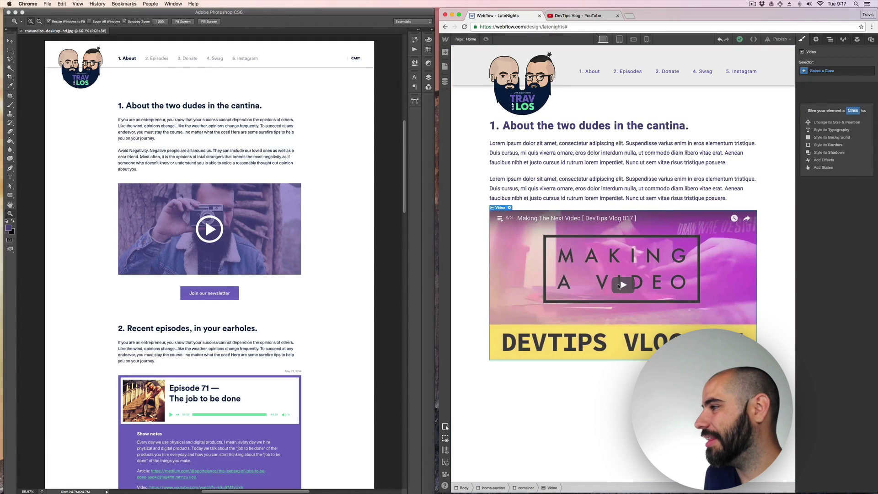
key("super+shift+p")
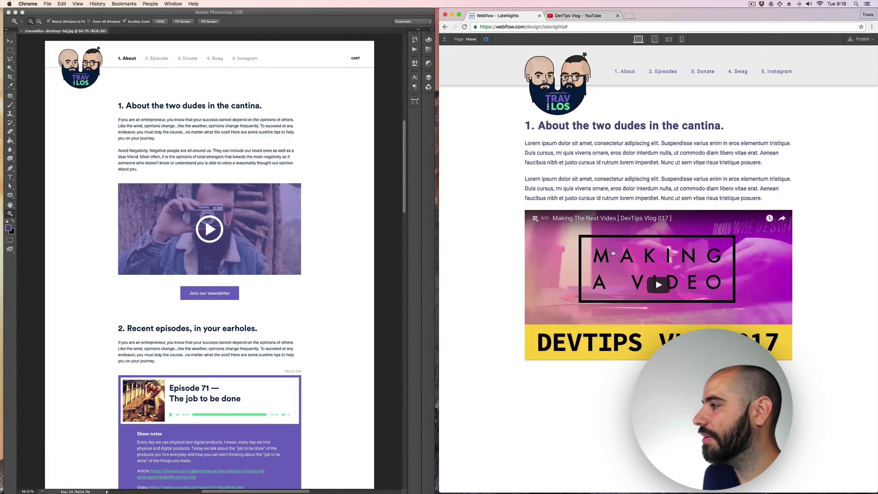
left_click(659, 284)
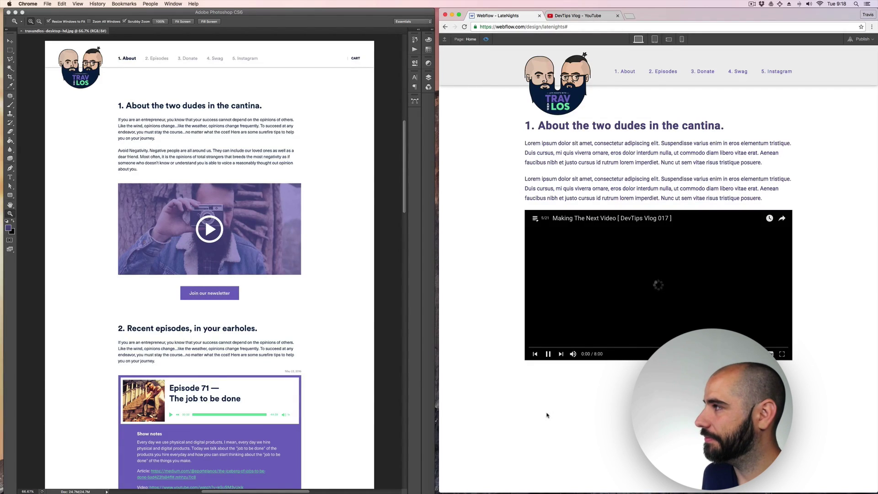
left_click(549, 355)
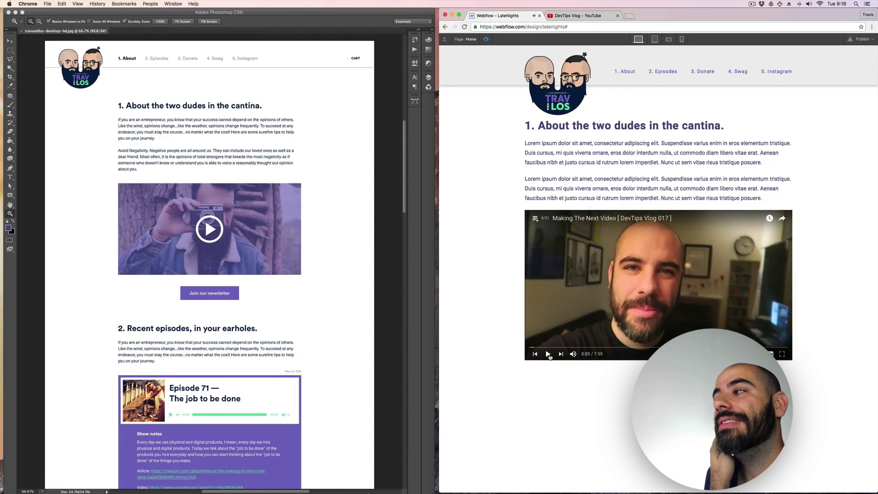
left_click(486, 39)
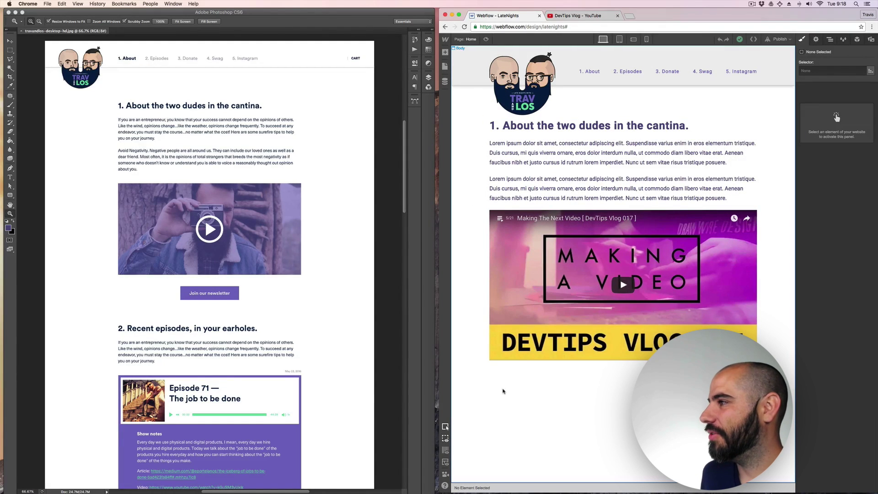
Check the "Join our newsletter" button in the Photoshop mockup and add a Button element below the video in Webflow.
left_click(290, 303)
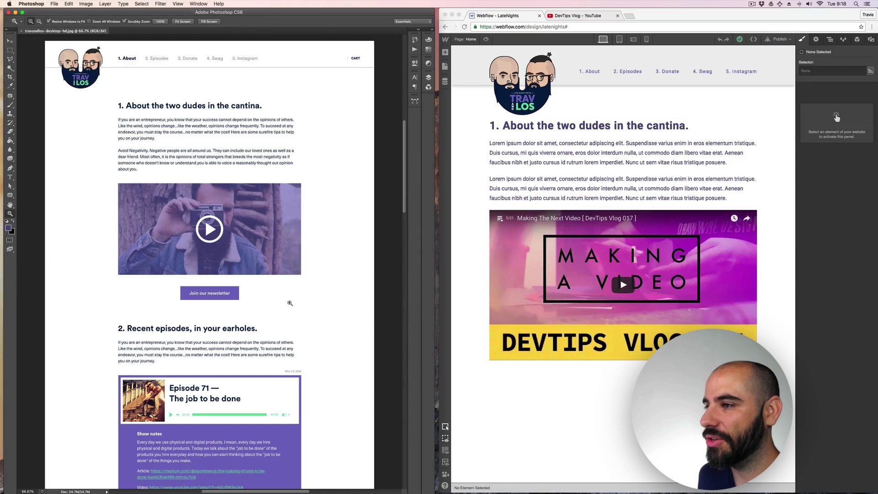
left_click(290, 303)
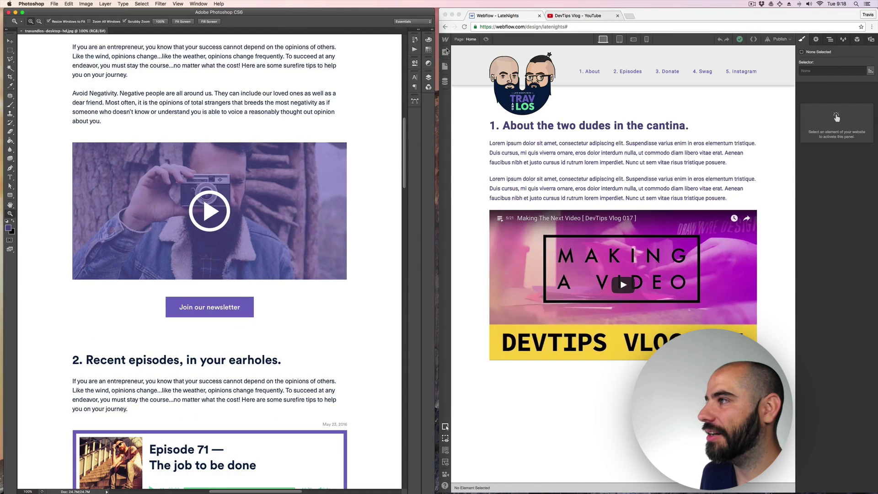
left_click(445, 51)
left_click(446, 51)
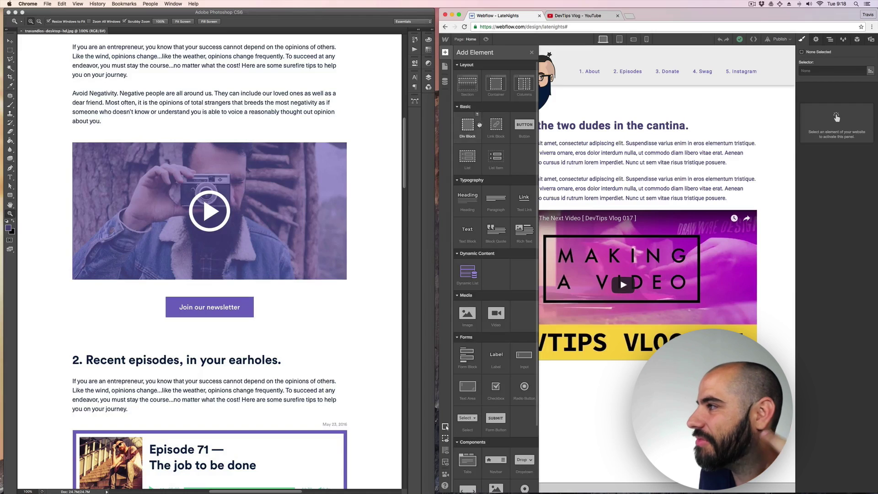
left_click_drag(524, 124, 582, 361)
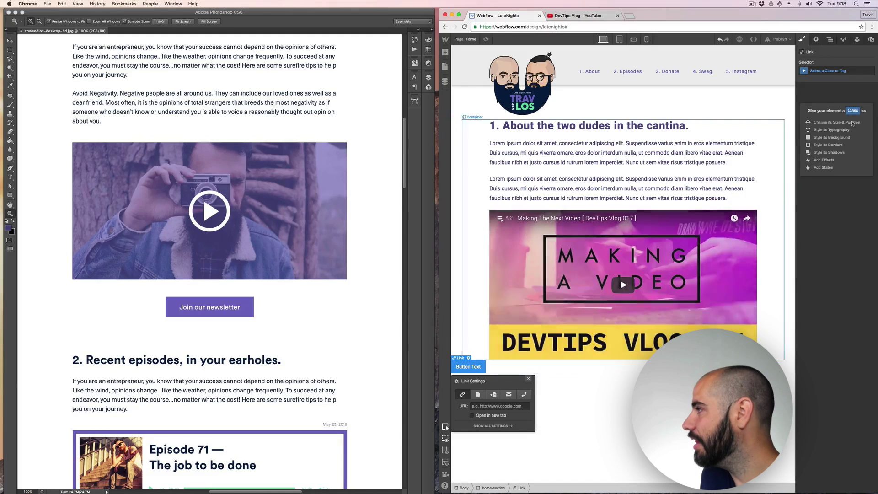
Move the button's Link element into the home-section's container, directly after the Video element.
left_click(831, 40)
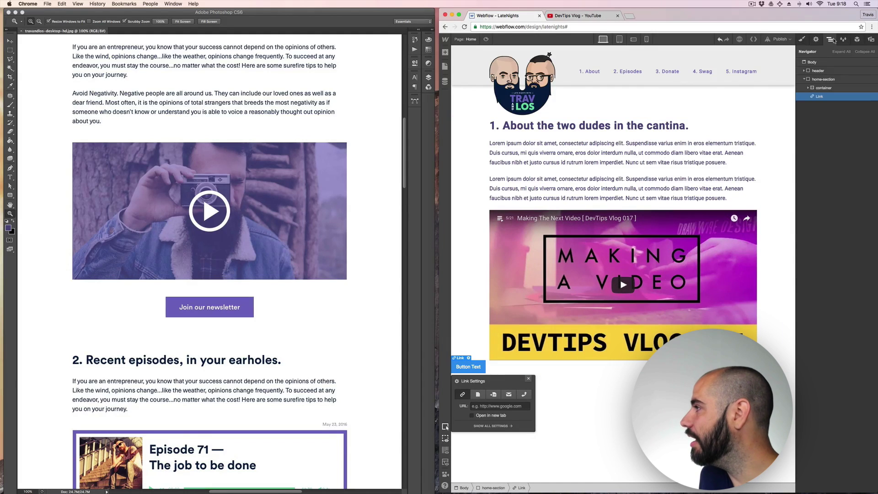
left_click(808, 87)
mouse_move(819, 130)
left_mouse_down()
mouse_move(833, 129)
mouse_move(820, 128)
left_mouse_up()
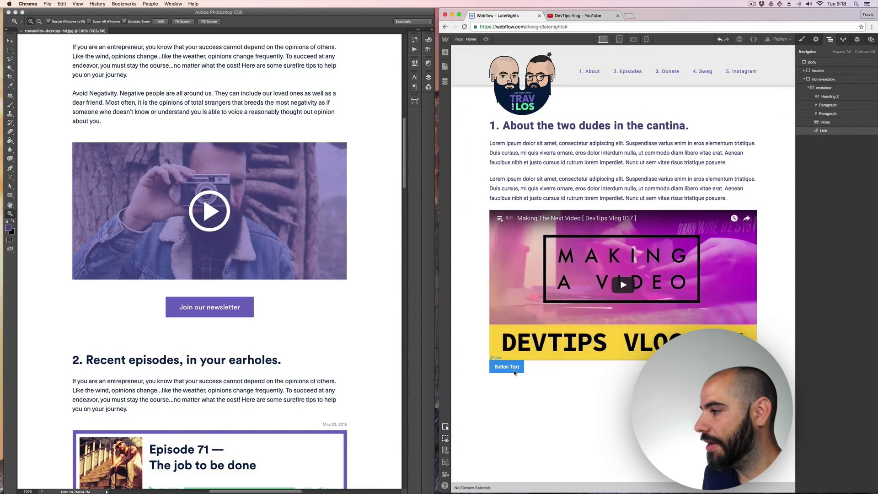
Assign the new class newsletter-button to the button and try centre text alignment on it.
left_click(514, 373)
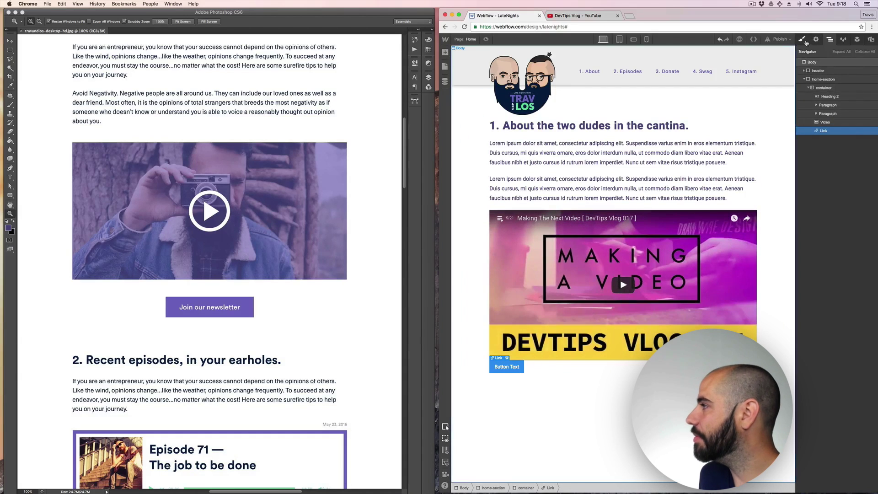
left_click(802, 39)
left_click(822, 71)
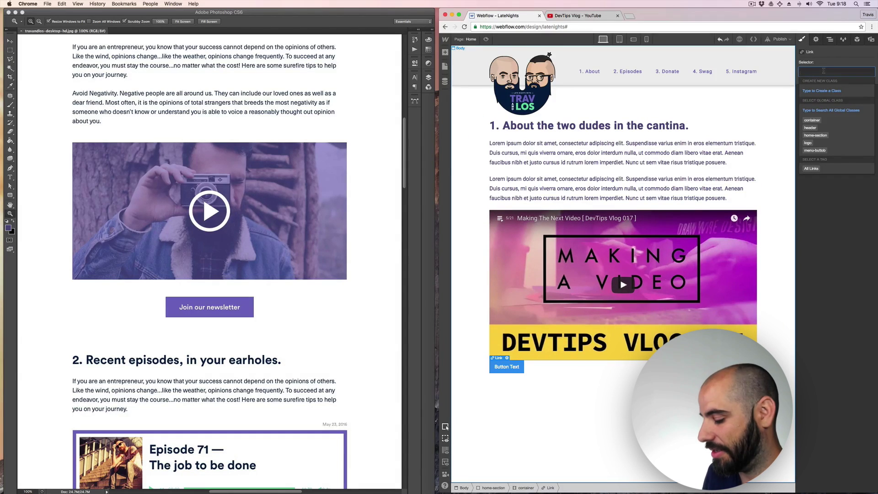
type("new")
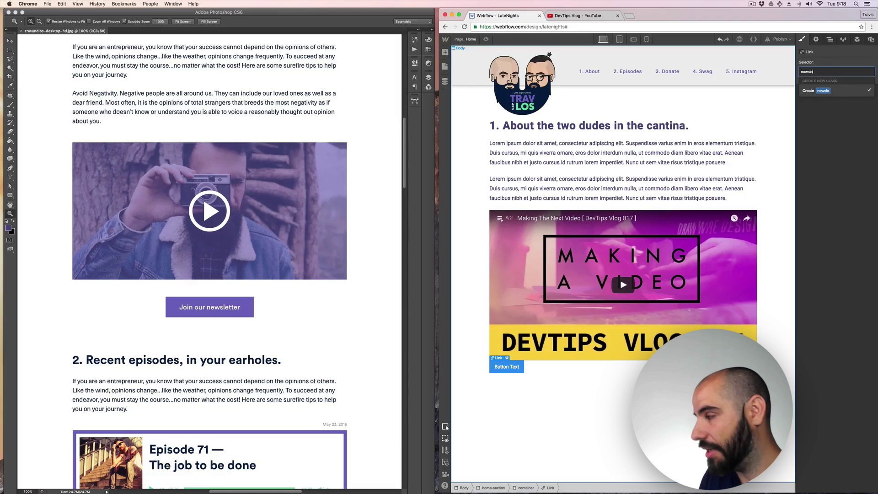
type("sle")
key("BackSpace")
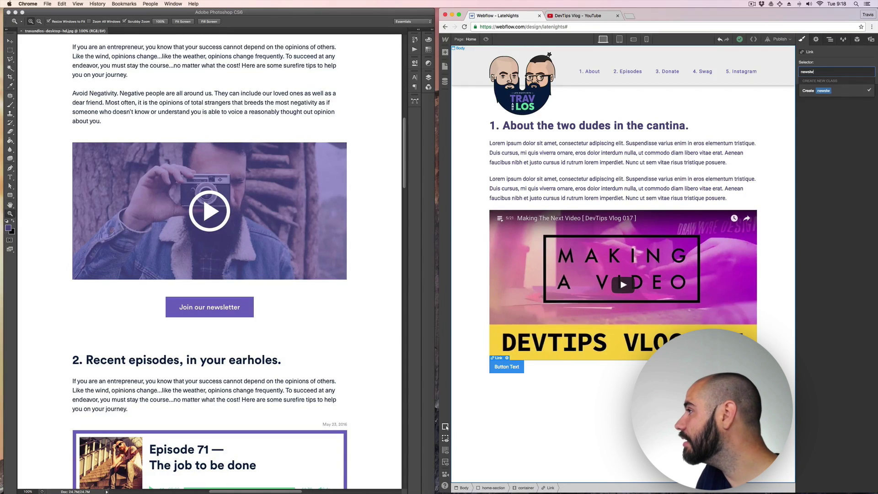
type("etter")
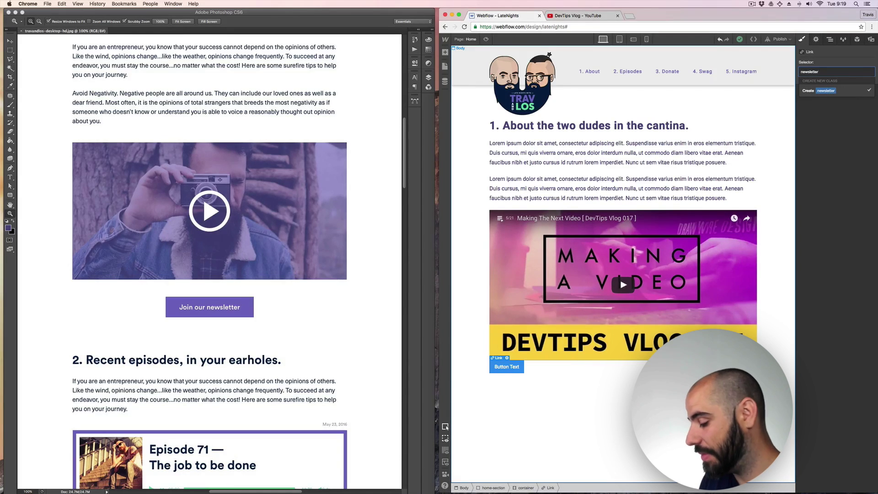
type("-button")
key("Return")
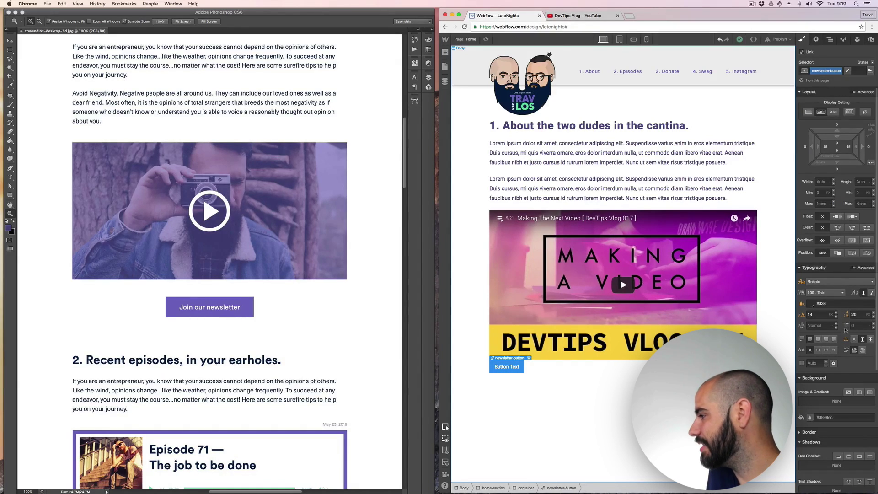
left_click(818, 339)
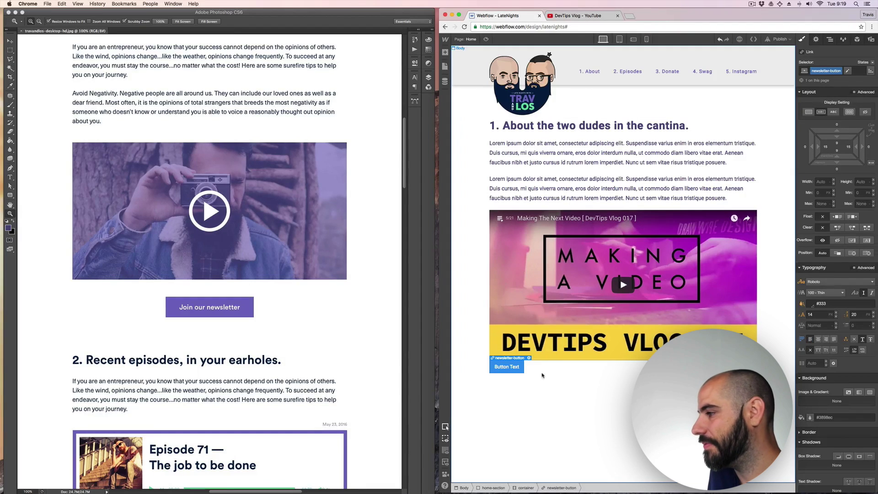
Wrap the button in a Div Block with the new class text-center and centre its text alignment.
left_click(445, 52)
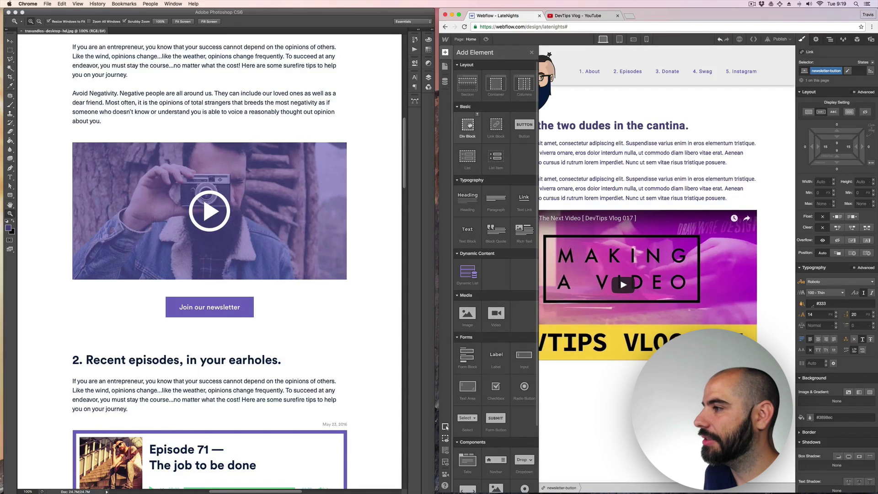
left_click_drag(518, 211, 533, 376)
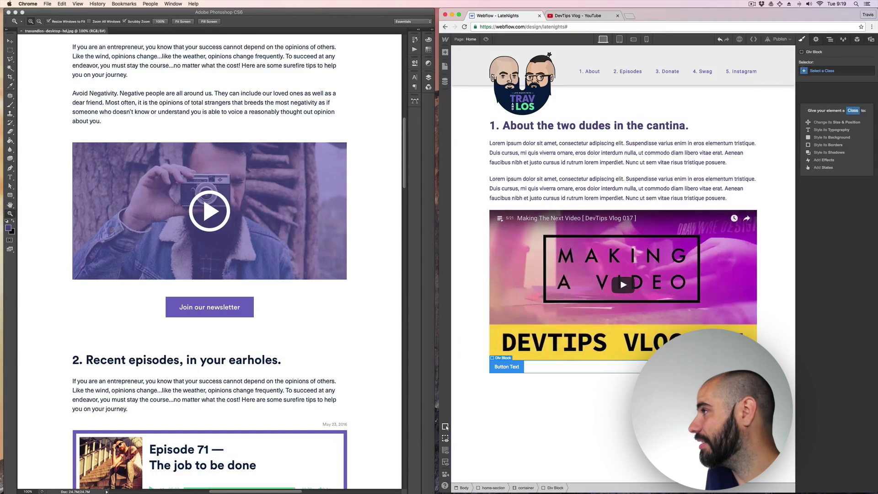
left_click(816, 72)
type("te")
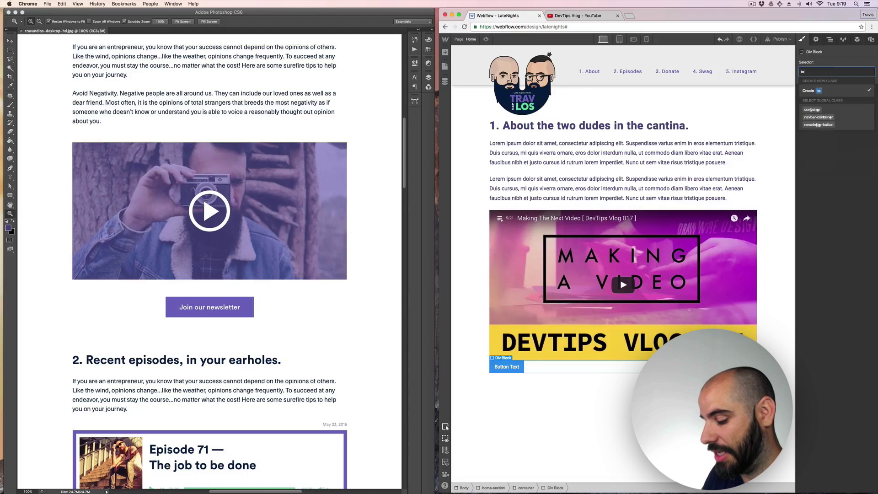
type("xt-center")
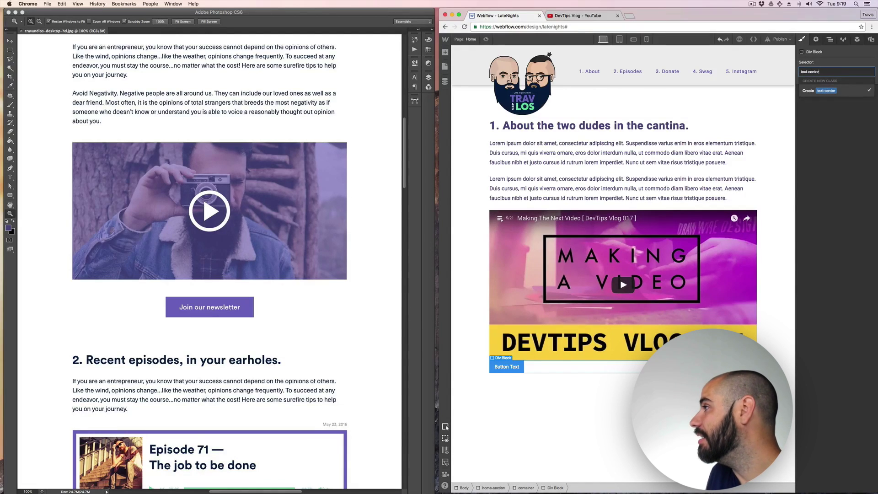
key("Return")
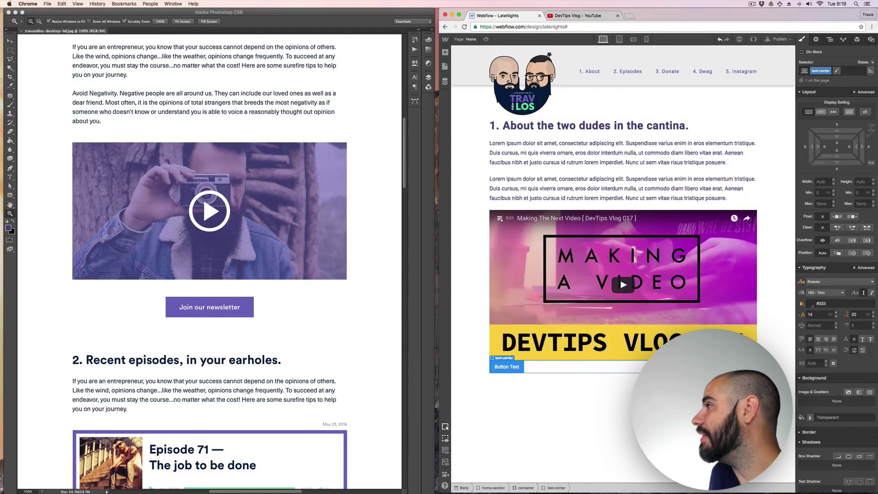
left_click(819, 340)
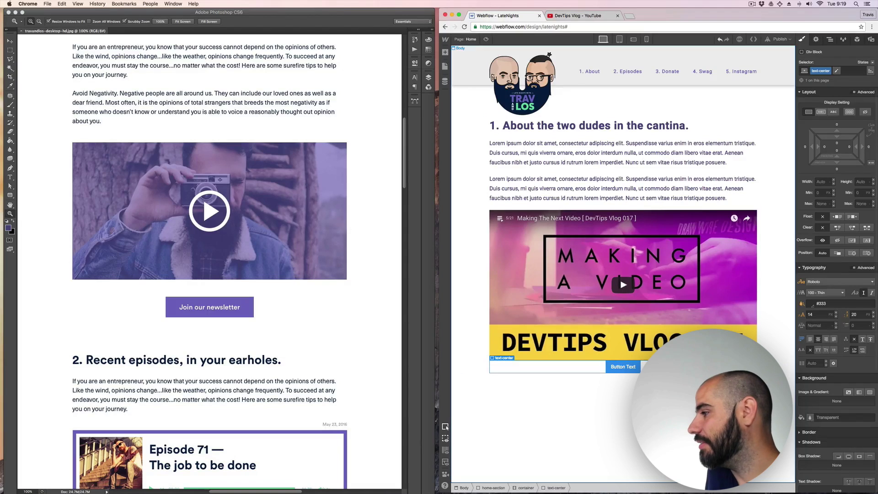
Set the newsletter button's top margin to 20 px.
left_click(633, 370)
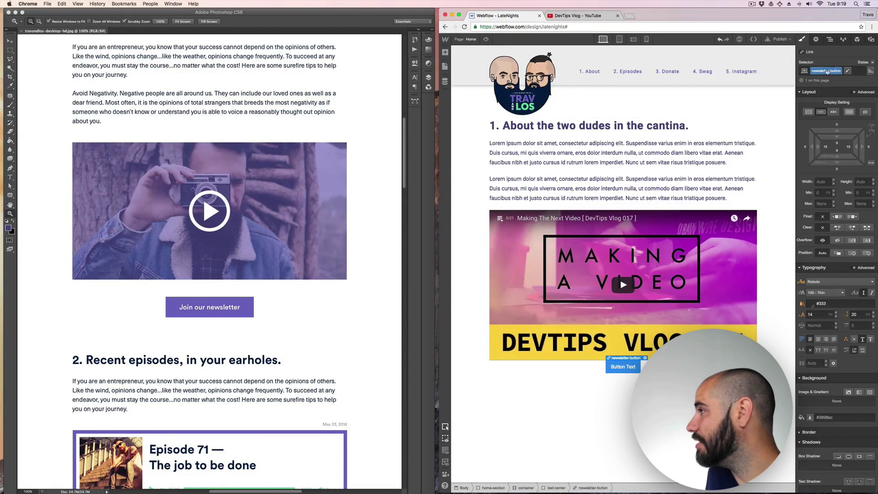
left_click(837, 128)
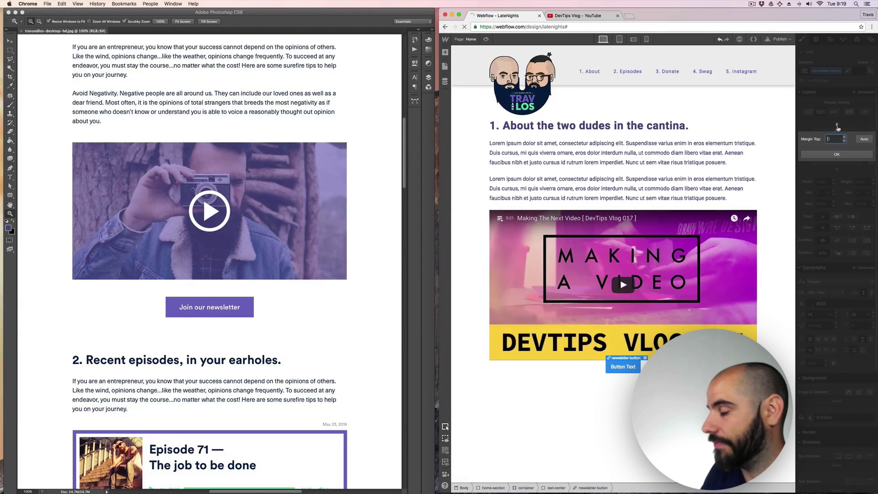
type("20")
key("Return")
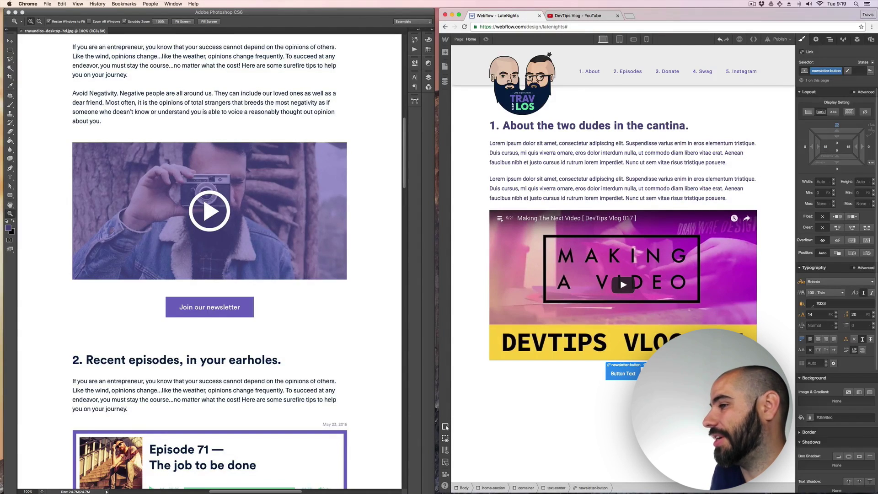
Measure the gap between the video and button in the Photoshop mockup, and set the Webflow button's top margin to 50 px.
left_click(267, 326)
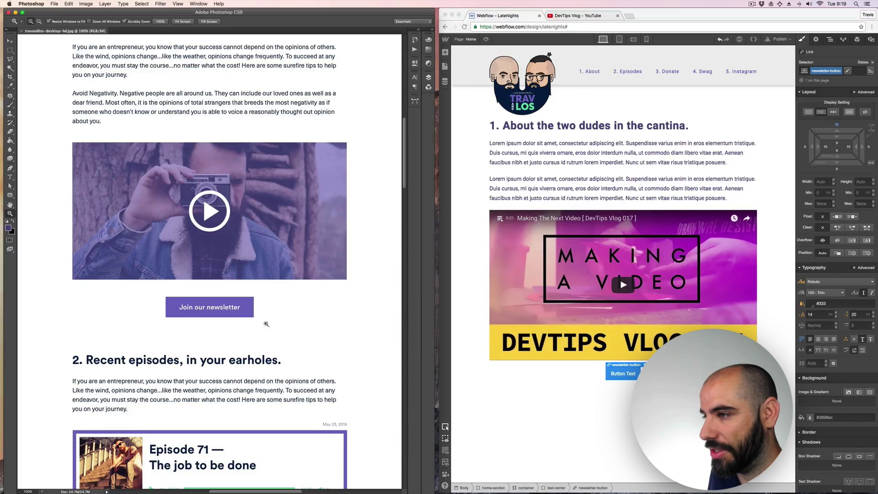
key("m")
left_click_drag(250, 280, 275, 297)
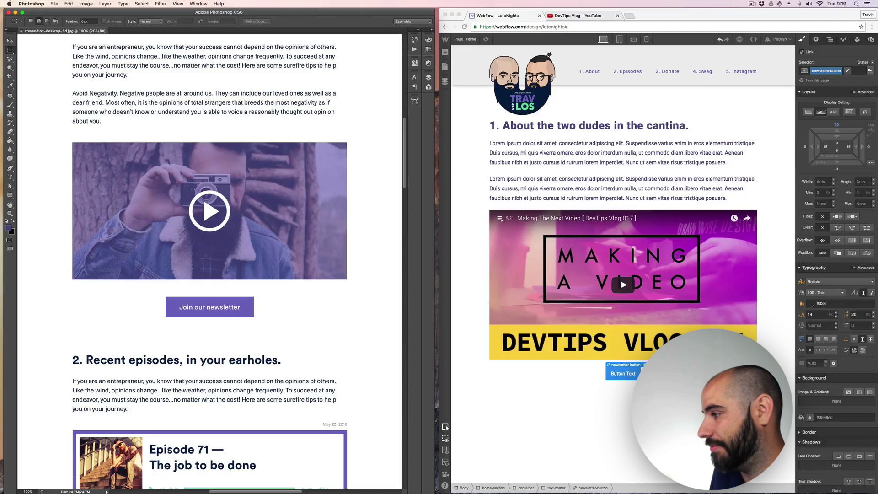
left_click(837, 125)
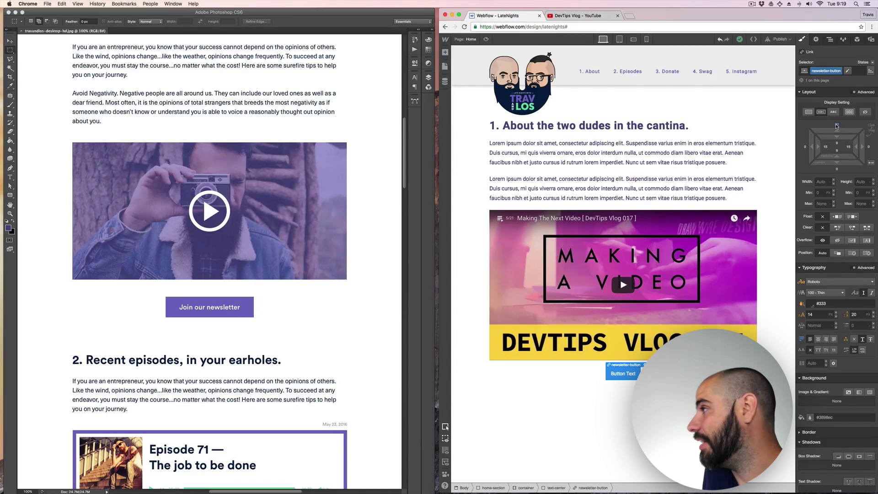
left_click(836, 125)
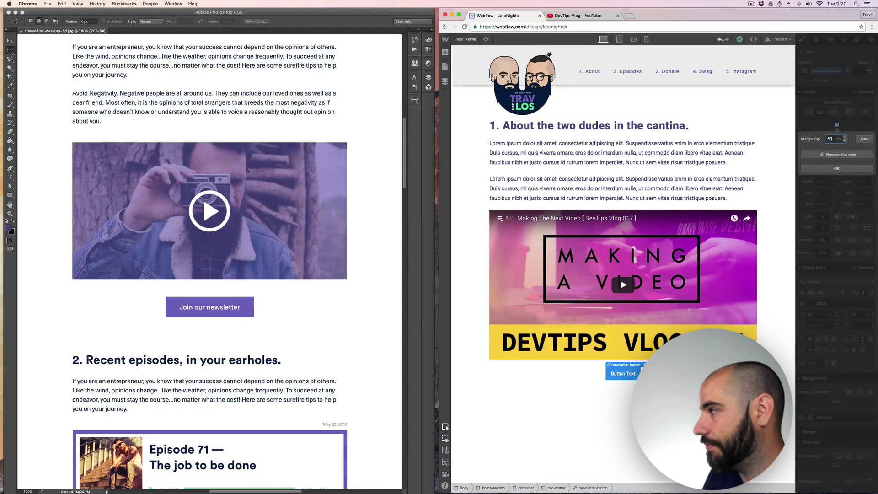
type("50")
key("Return")
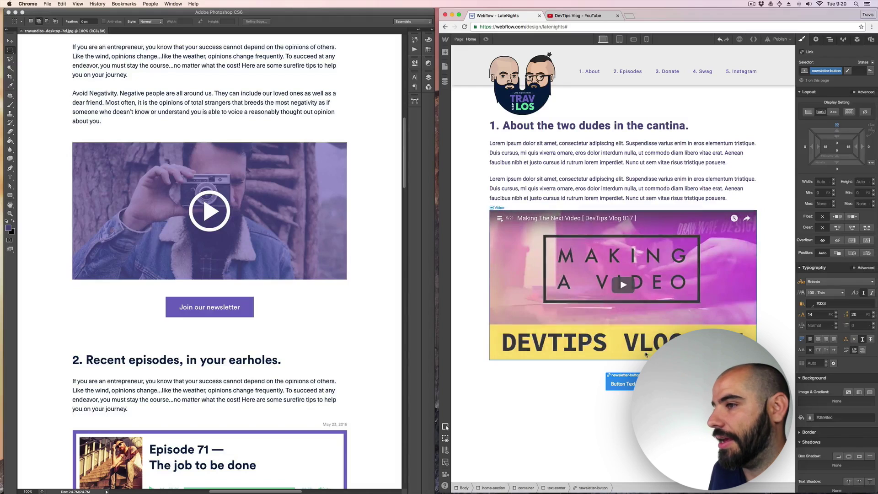
Set the newsletter button's right and left padding to 25 px.
left_click(848, 148)
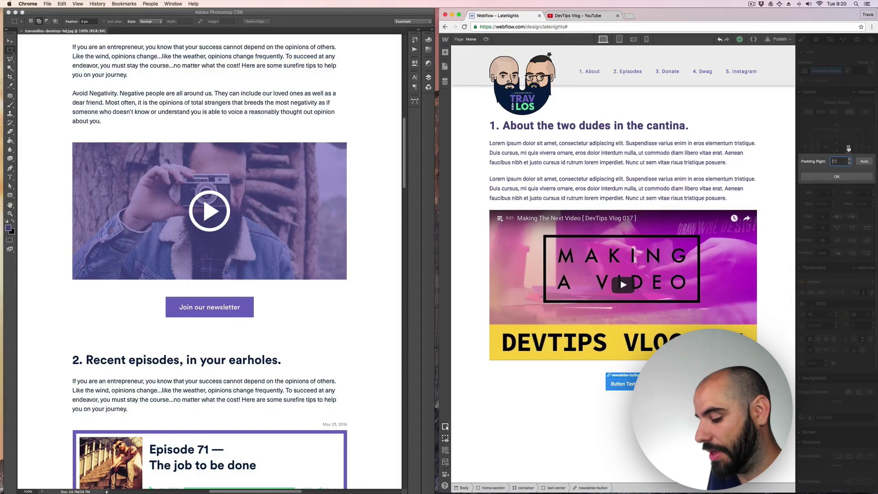
type("25")
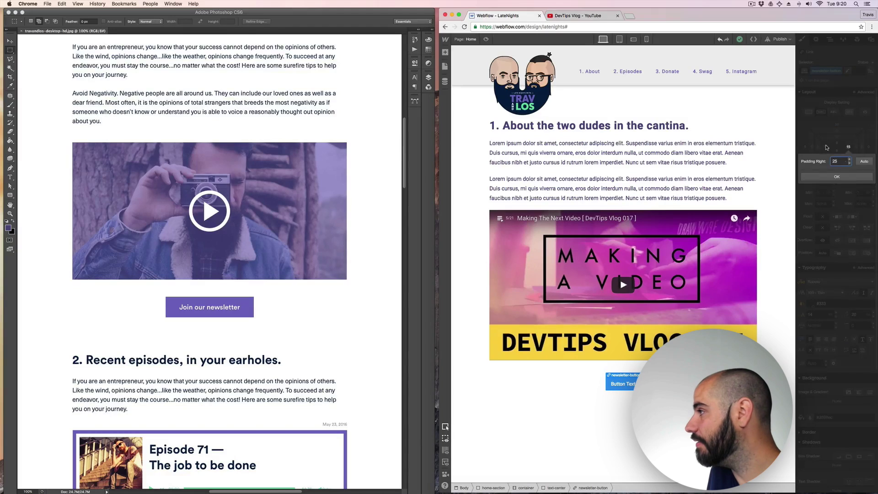
key("Return")
left_click(825, 147)
key("Return")
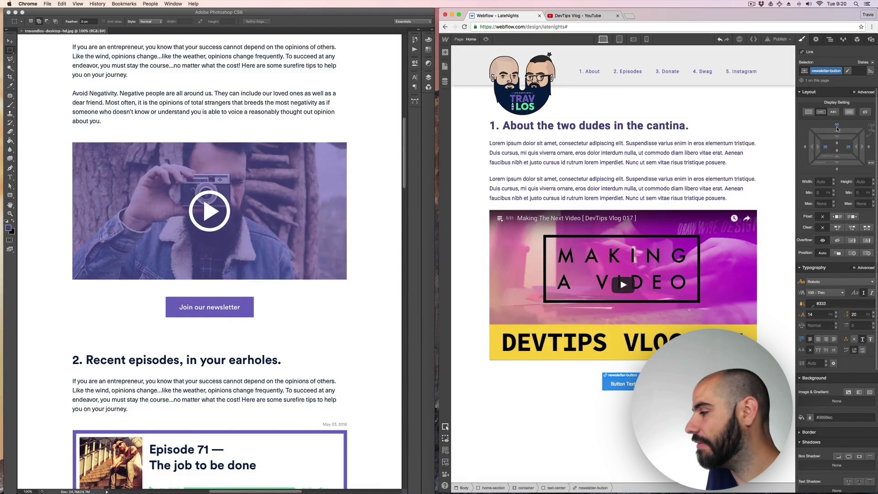
Replace the newsletter button's placeholder text with "Join out newsletter" on a single line.
double_click(625, 385)
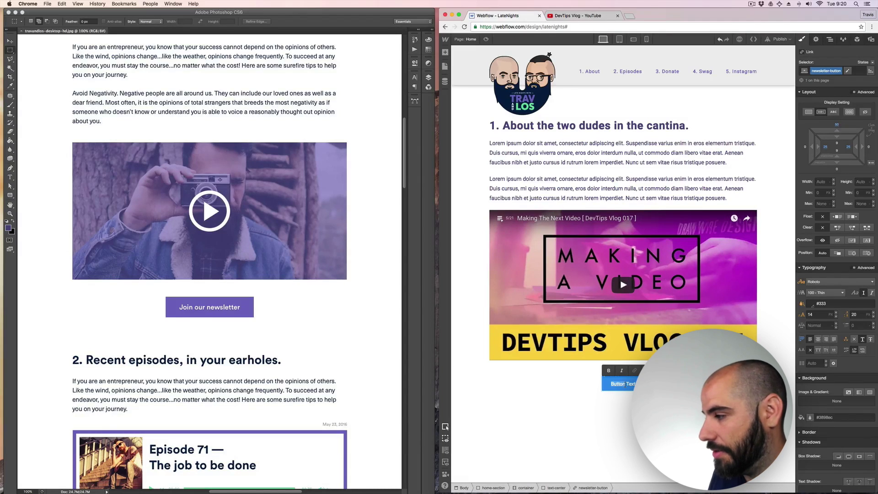
type("Join")
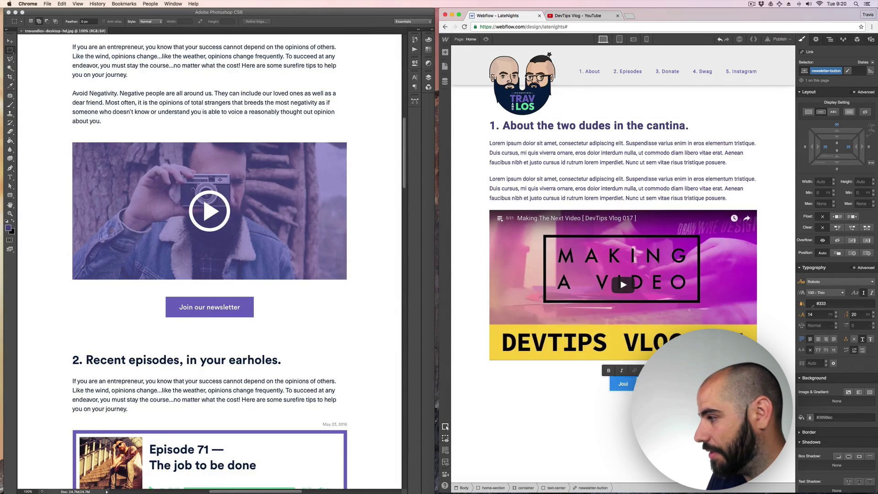
key("BackSpace")
type("in out n")
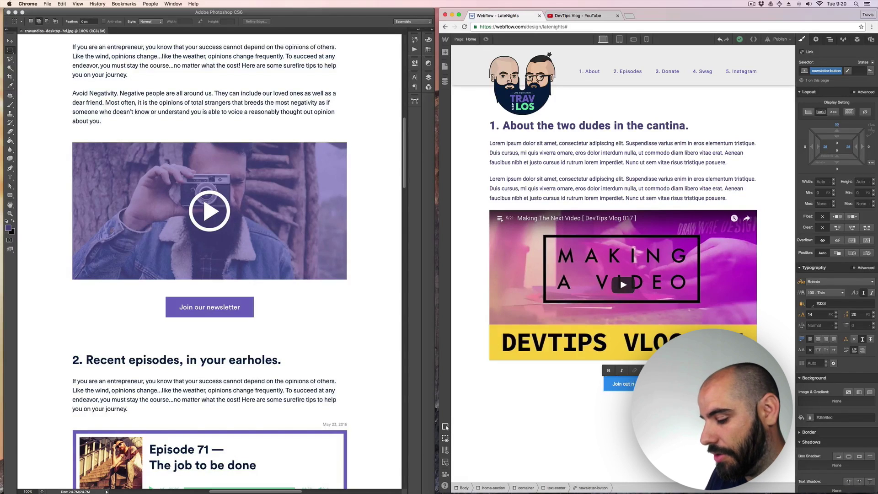
type("ewsle")
key("Return")
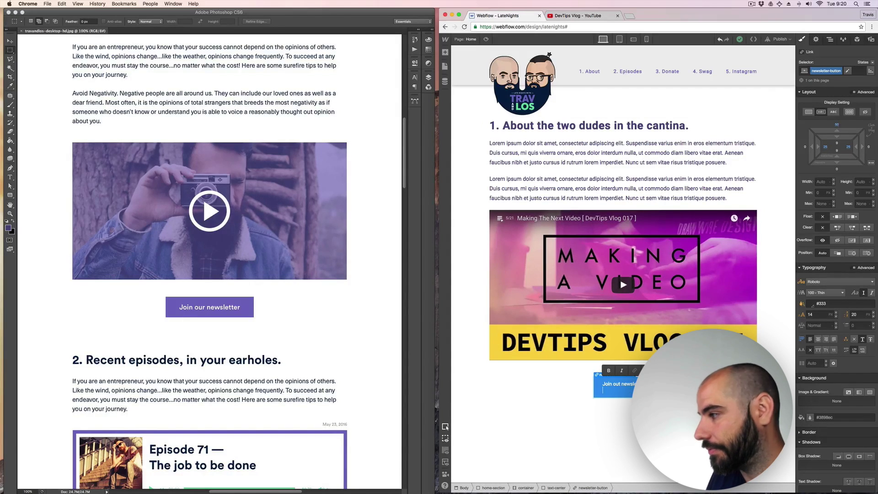
key("BackSpace")
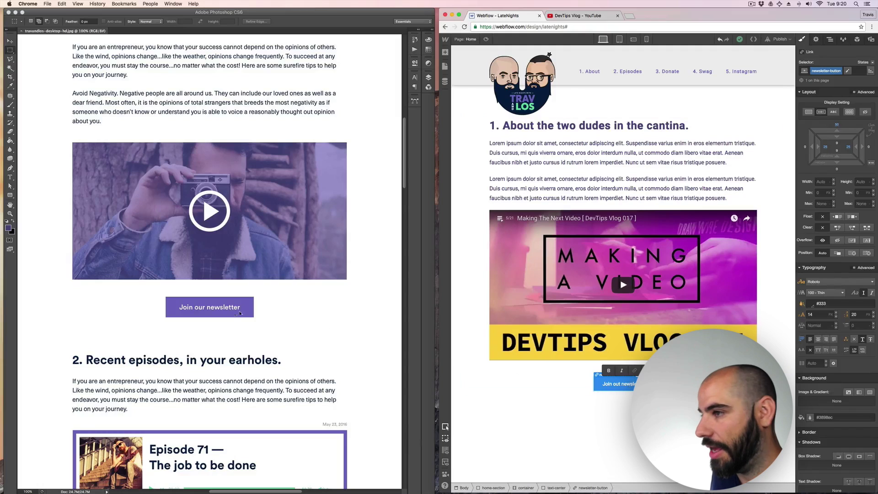
Switch to Photoshop, sample the mockup newsletter button's purple with the Eyedropper and read its hex code.
left_click(246, 308)
key("i")
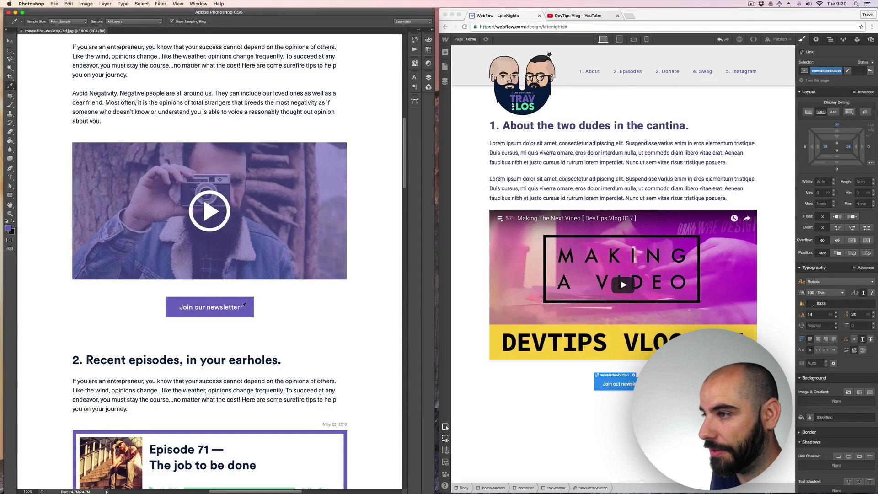
left_click(8, 227)
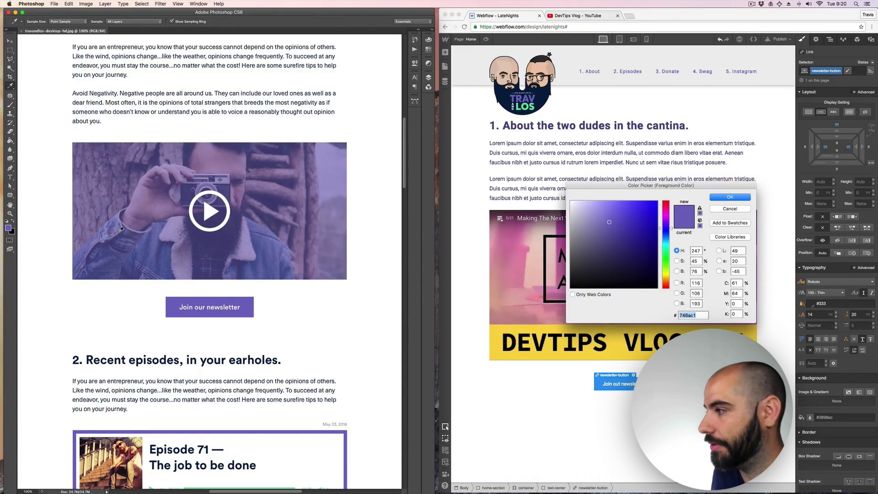
key("Escape")
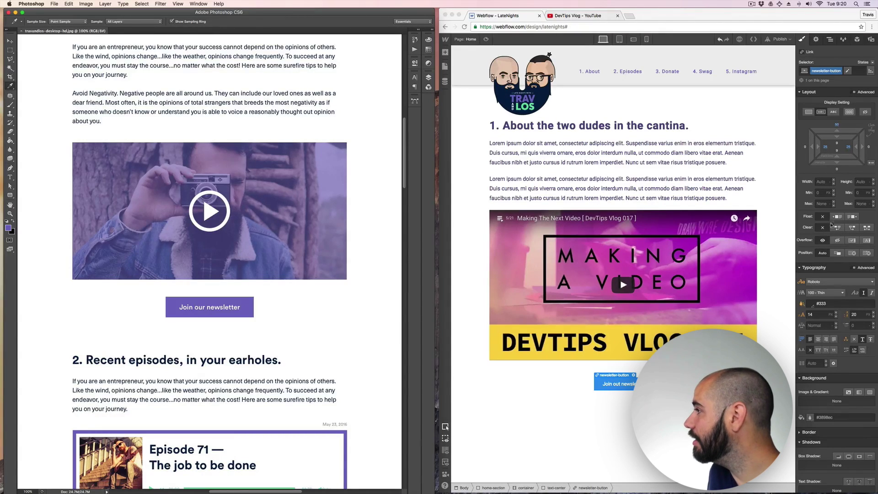
Set the background colour of the newsletter button in Webflow to #746ac1.
scroll(833, 219, "down", 5)
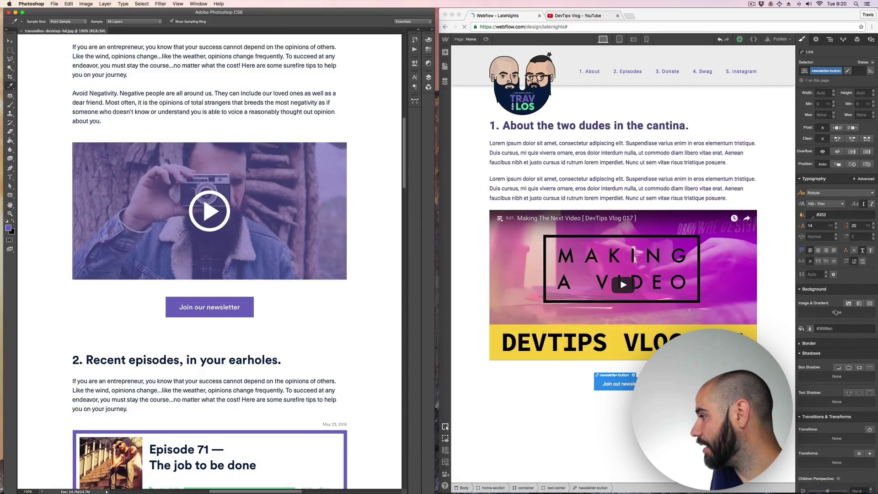
left_click(826, 327)
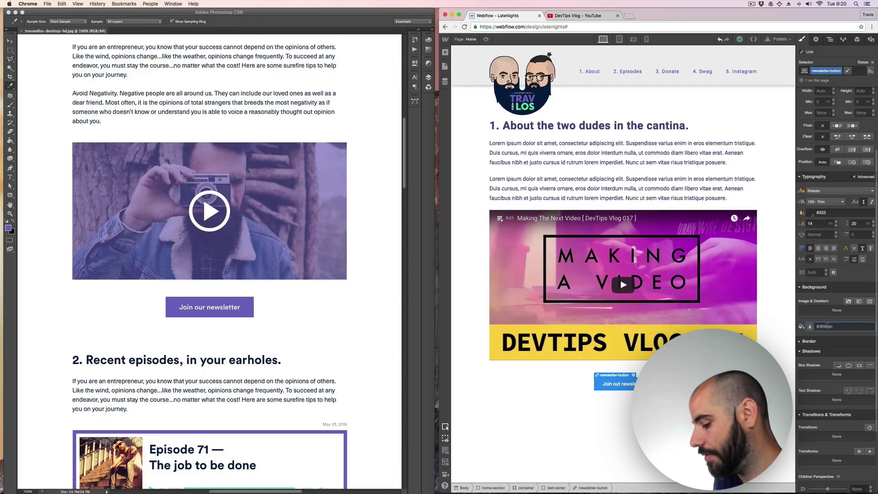
type("746ac1")
key("Return")
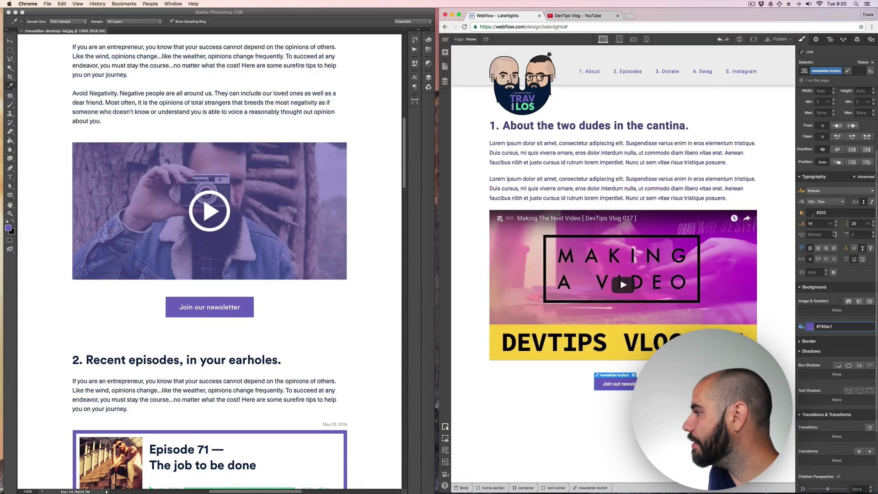
Set the newsletter button's top and bottom padding to 20 px.
scroll(834, 234, "up", 5)
left_click(837, 144)
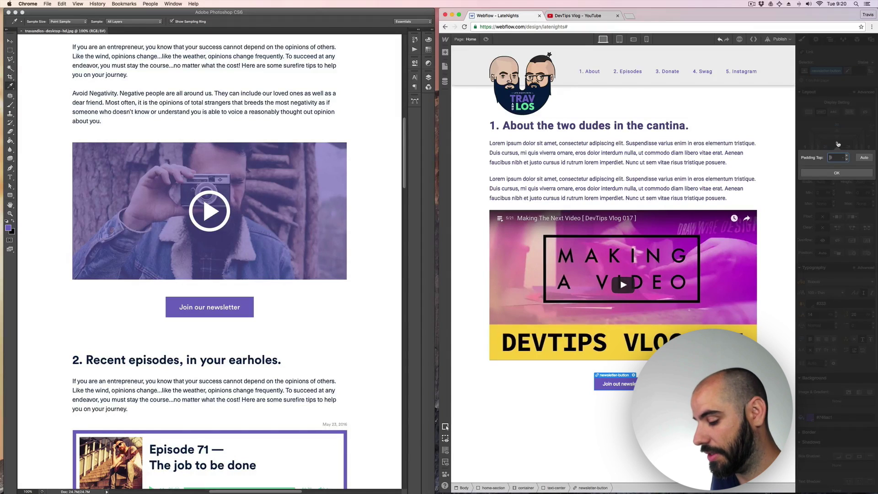
left_click(838, 173)
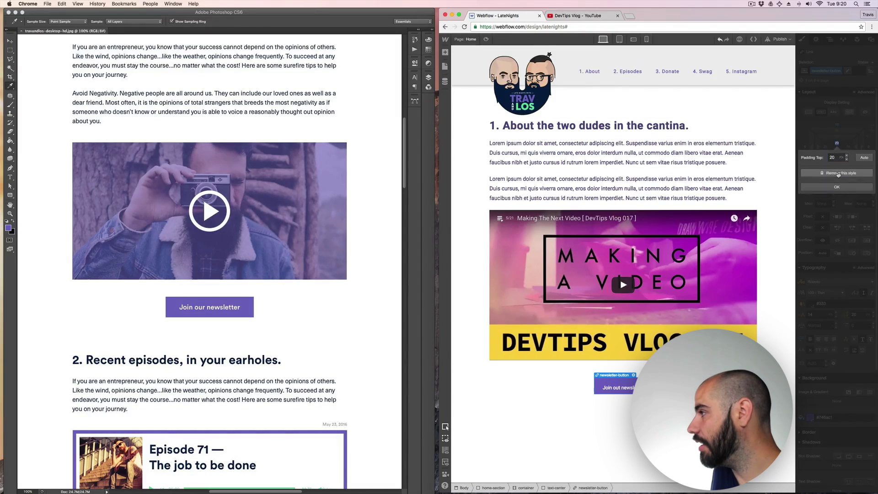
left_click(836, 186)
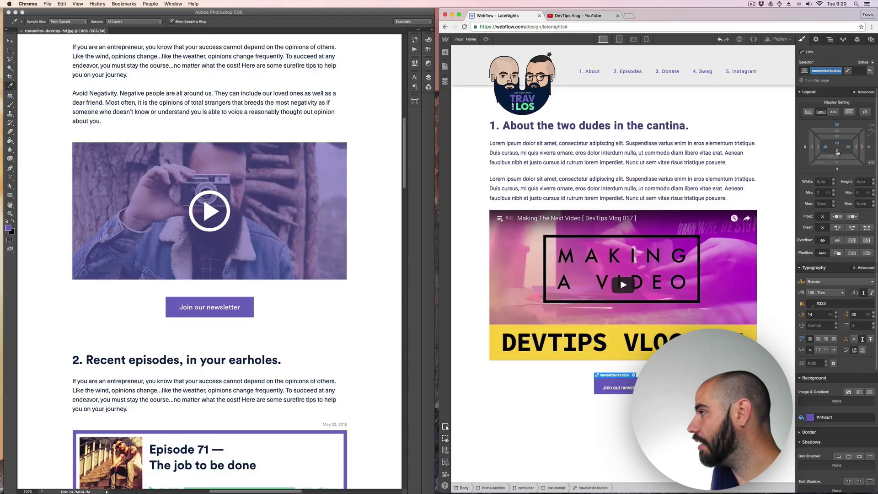
left_click(839, 156)
key("Return")
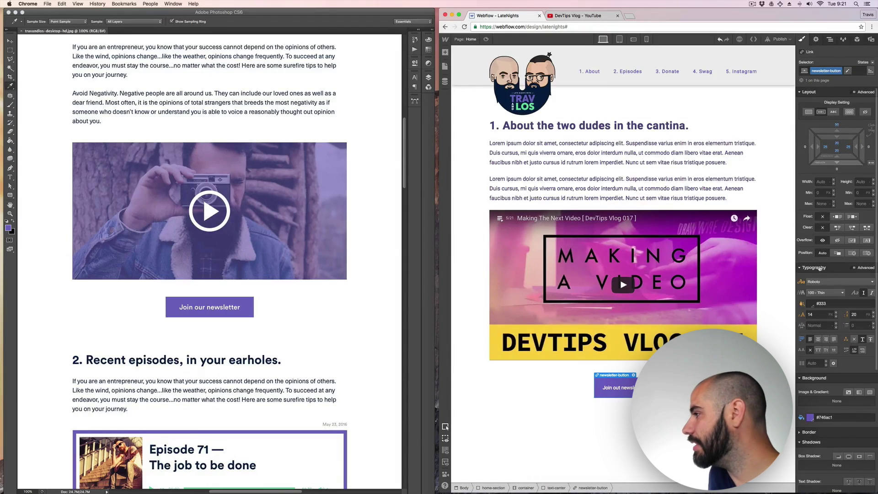
Set the newsletter button's font size to 18 px and its letter spacing to 2 px.
left_click(836, 313)
left_click(836, 314)
left_click(836, 313)
left_click(836, 313)
left_click(835, 313)
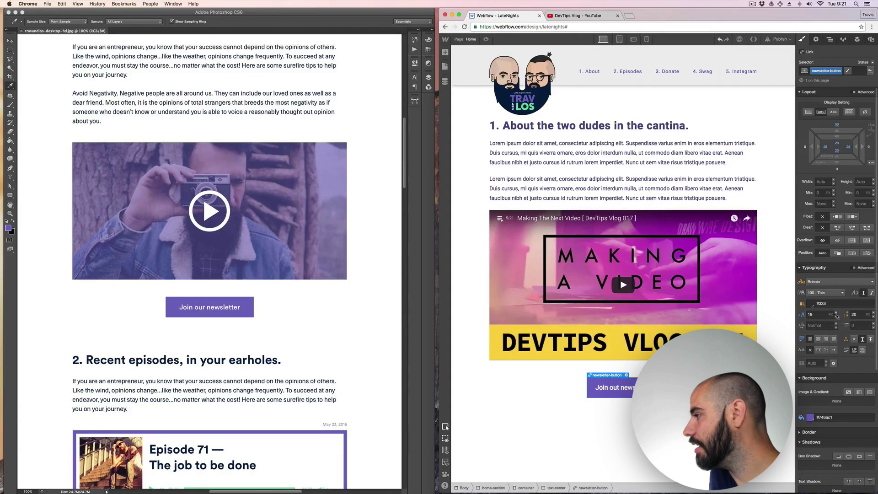
left_click(836, 316)
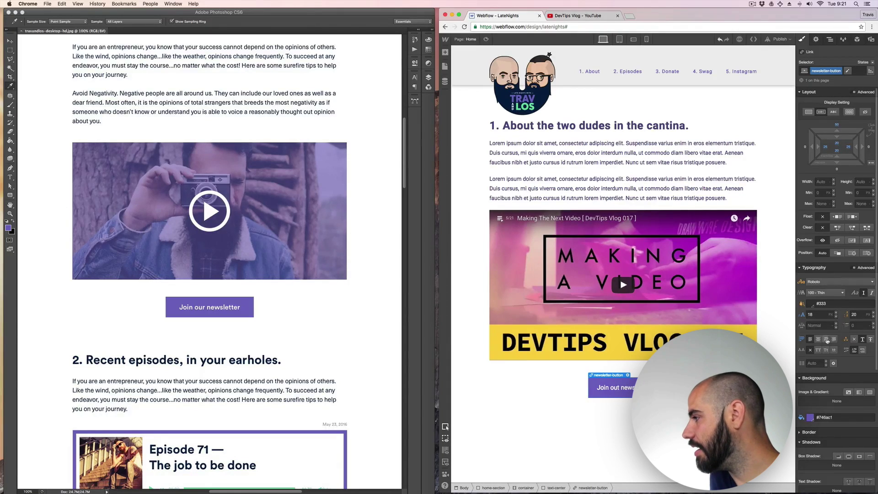
left_click(836, 324)
left_click(836, 324)
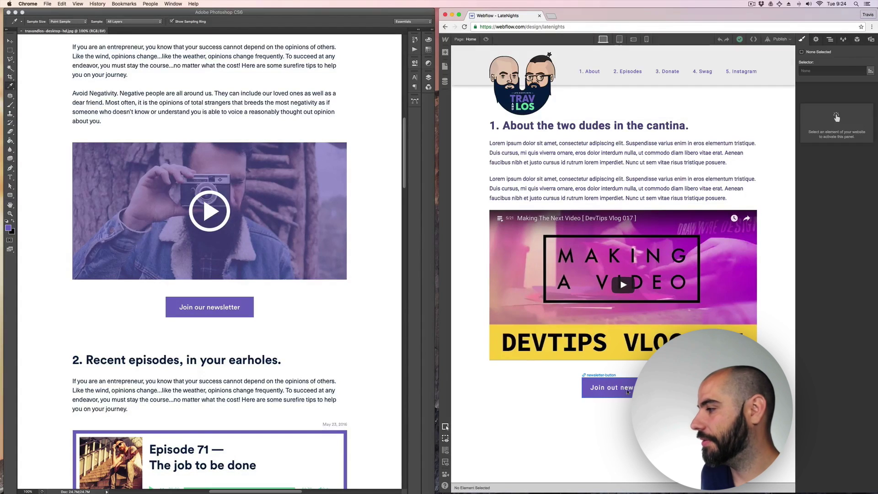
Correct the typo in the button's text so it reads "Join our newsletter".
double_click(629, 389)
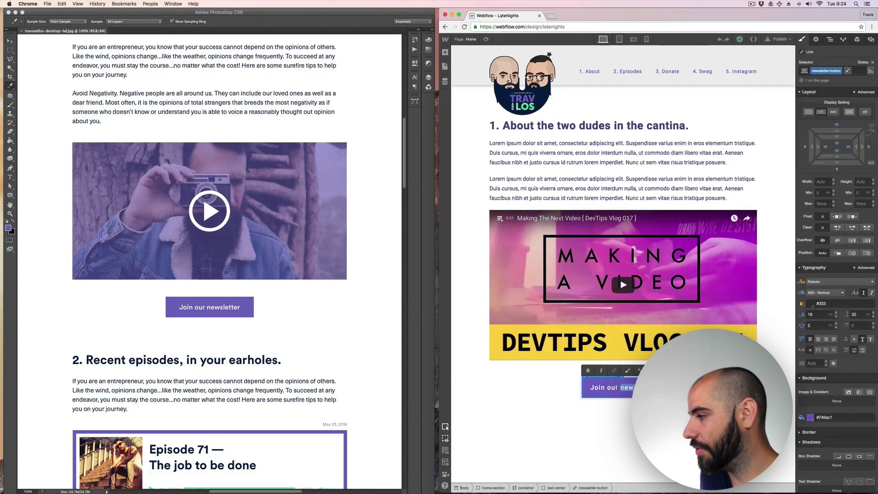
left_click(617, 388)
key("shift+Return")
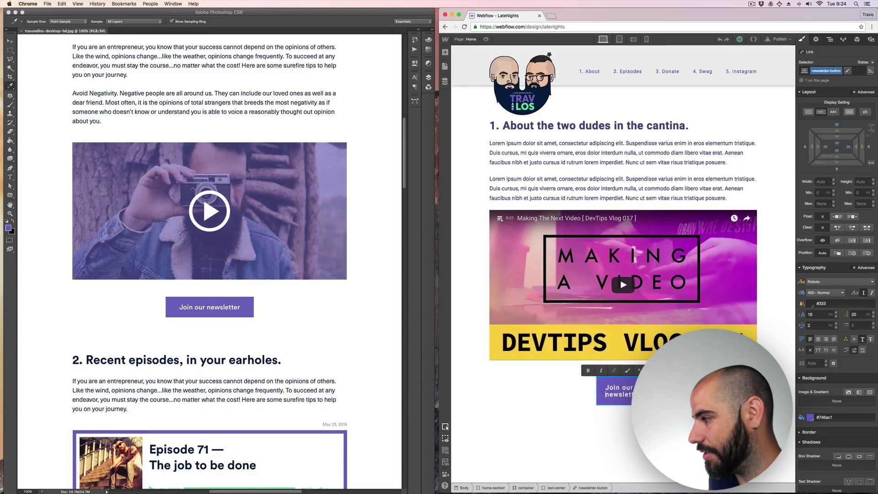
key("BackSpace")
key("Escape")
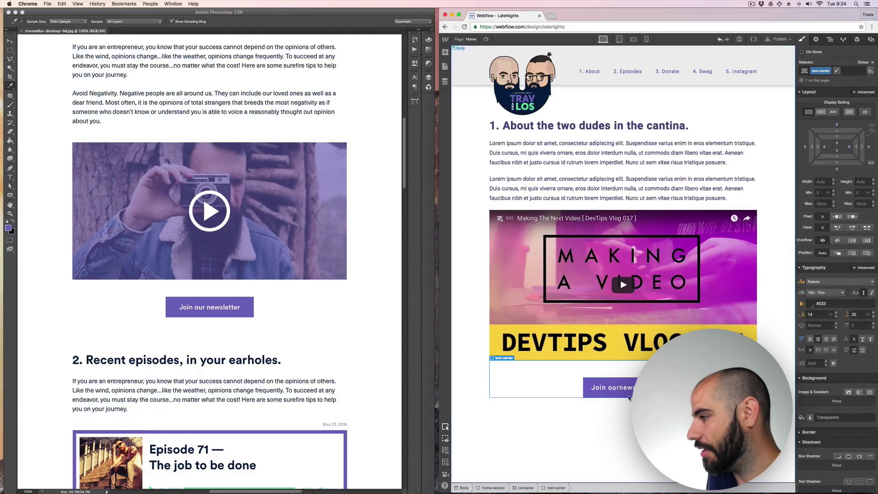
left_click(624, 389)
double_click(624, 388)
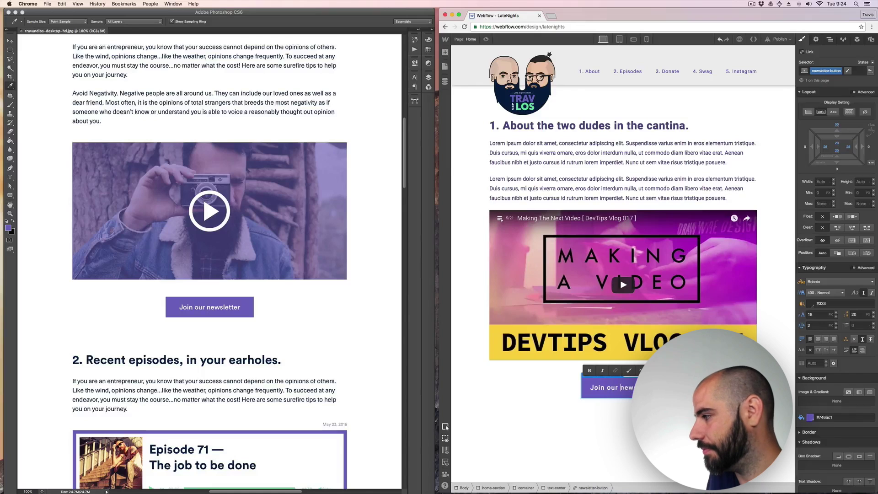
left_click(526, 434)
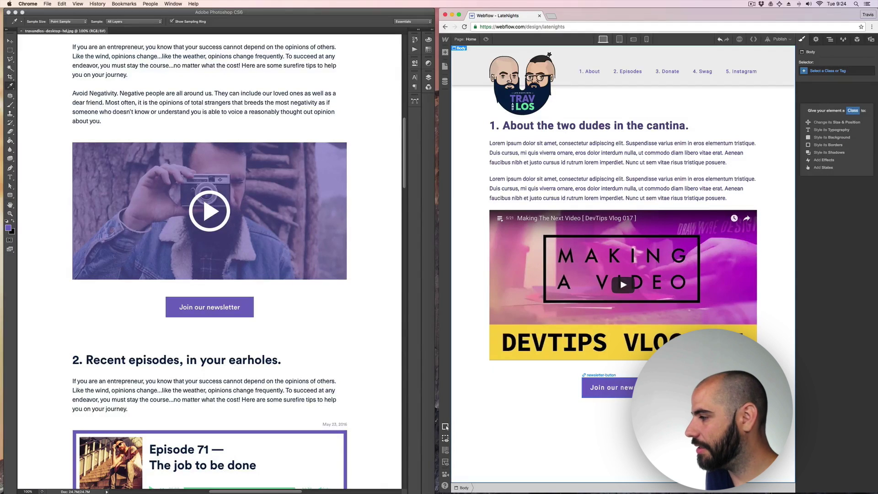
left_click(609, 387)
double_click(628, 387)
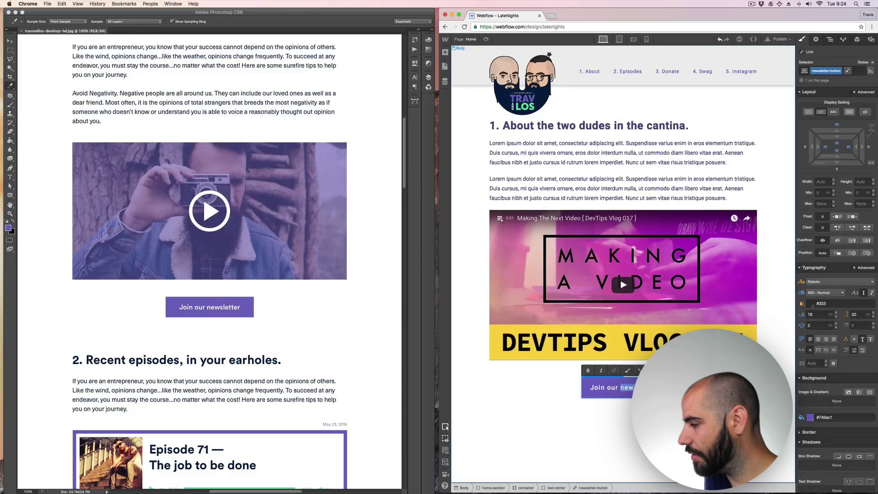
key("Escape")
key("d")
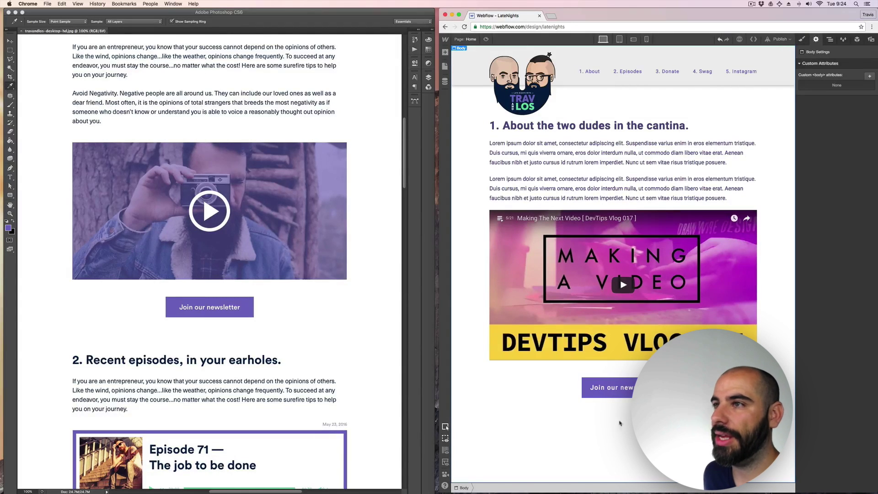
Measure the gaps between the second paragraph and the video and between the two paragraphs in the Photoshop mockup.
scroll(303, 209, "up", 5)
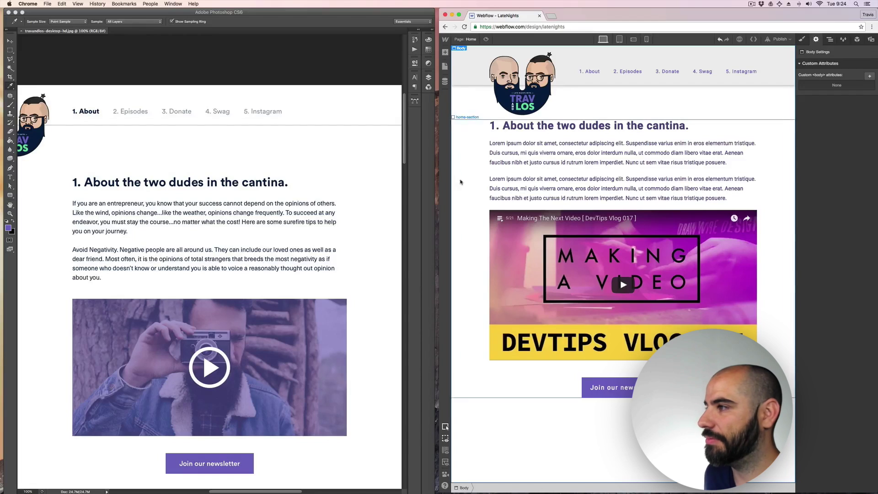
left_click(102, 278)
key("m")
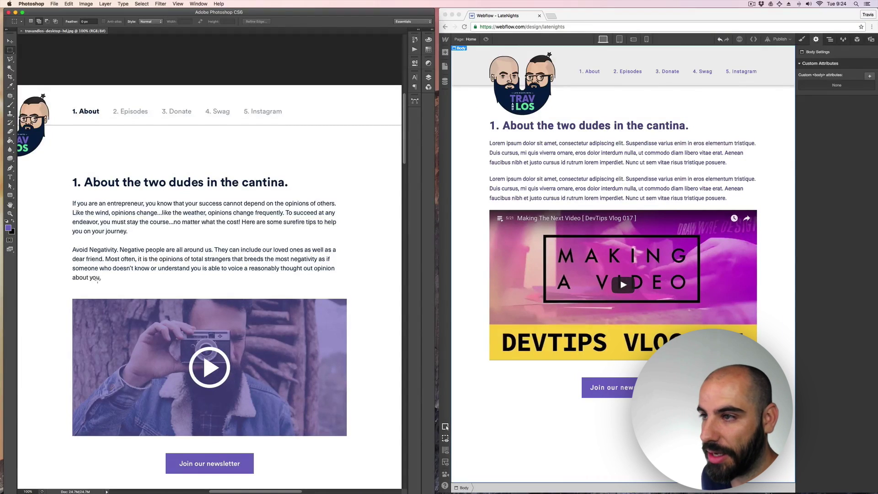
left_click_drag(97, 281, 60, 297)
left_click(61, 296)
left_click_drag(74, 234, 82, 246)
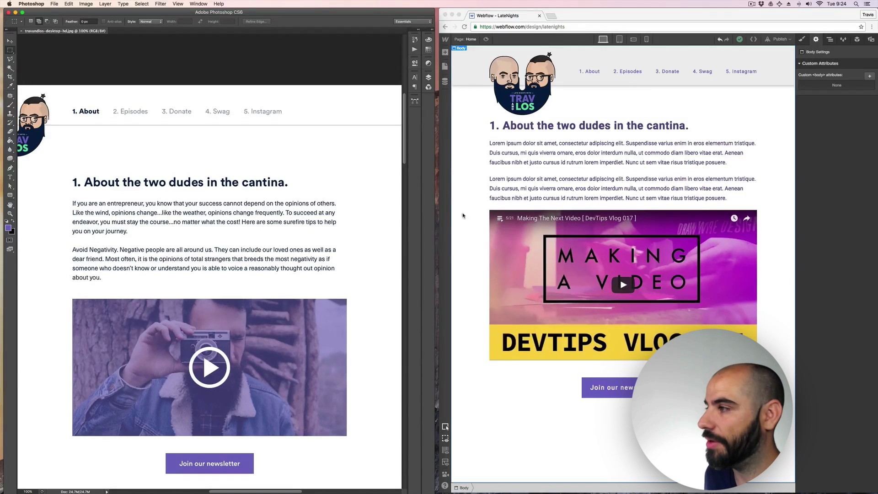
Set the bottom margin of the All Paragraphs tag to 30 px, starting from the About section's first paragraph.
left_click(581, 173)
left_click(576, 160)
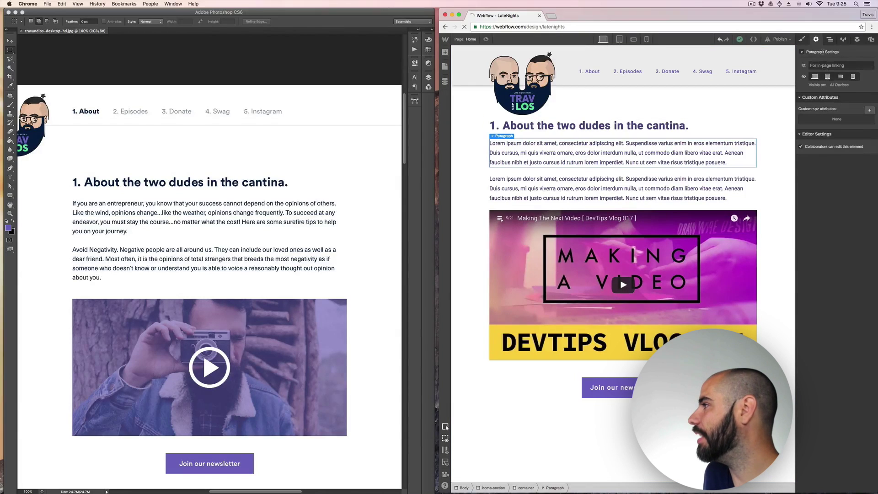
key("s")
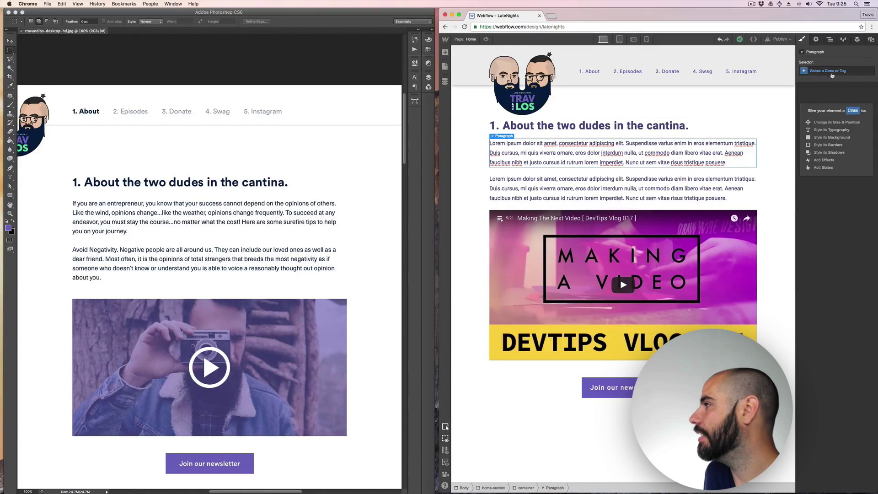
left_click(832, 74)
left_click(816, 170)
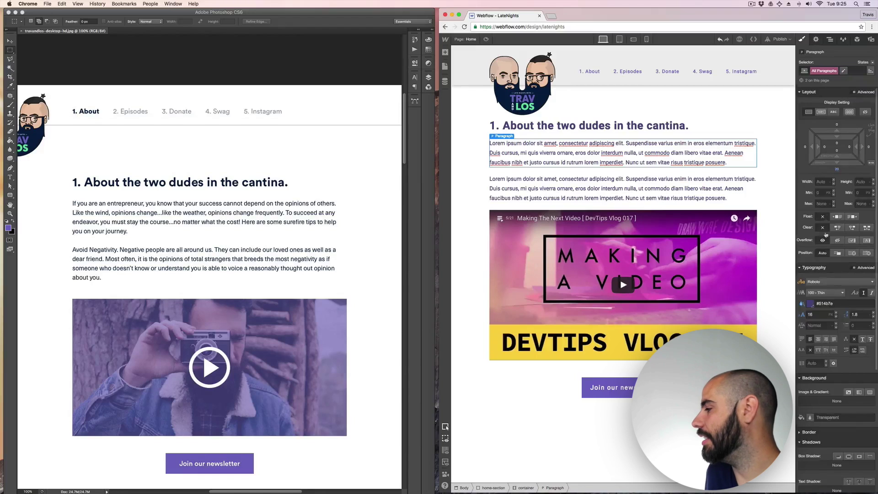
scroll(837, 303, "down", 1)
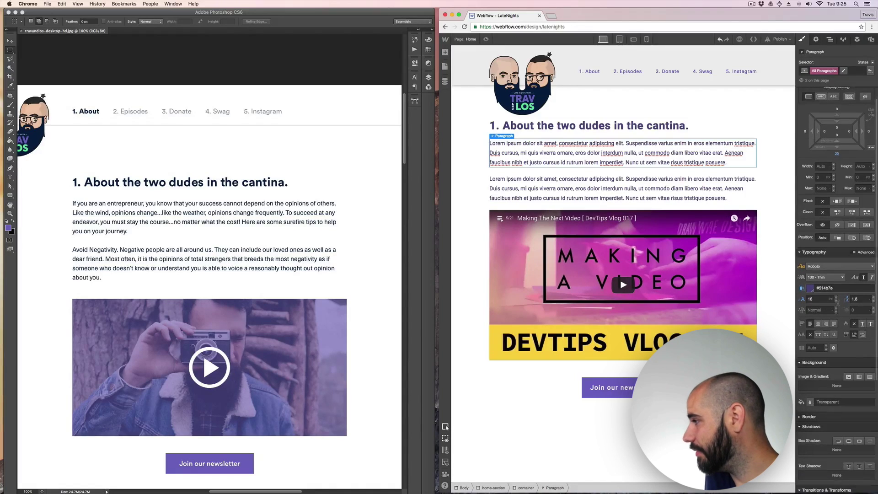
scroll(838, 302, "down", 1)
scroll(848, 206, "up", 2)
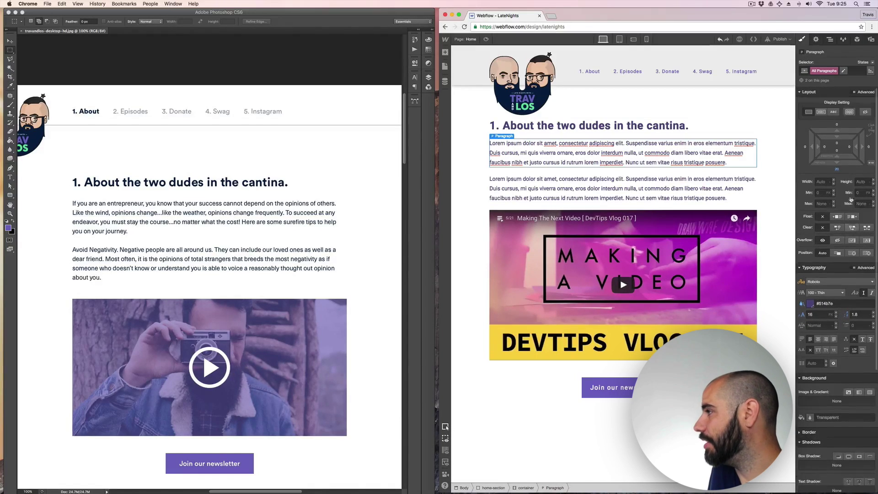
left_click(837, 170)
type("30")
key("Return")
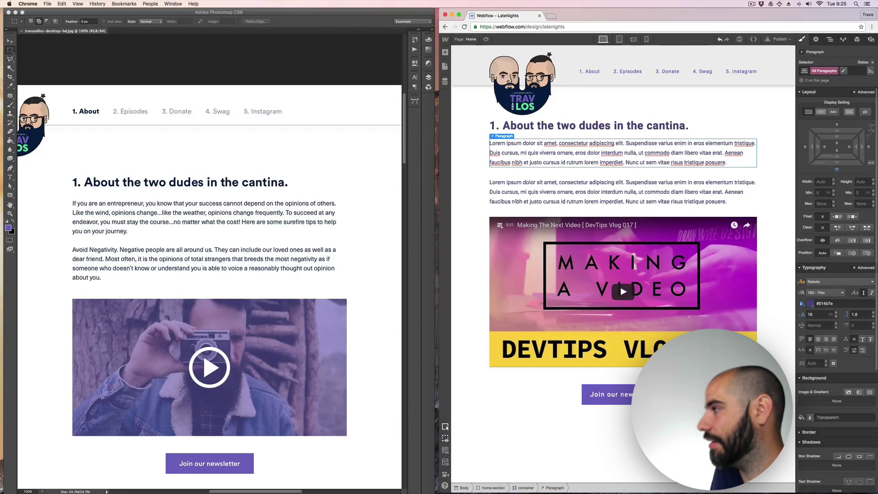
Give the About section's video element a new class named "video".
left_click(608, 238)
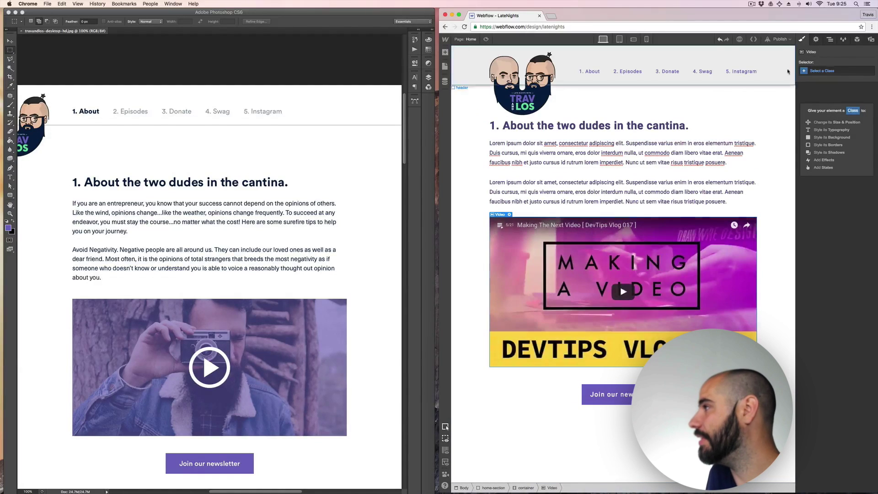
left_click(829, 71)
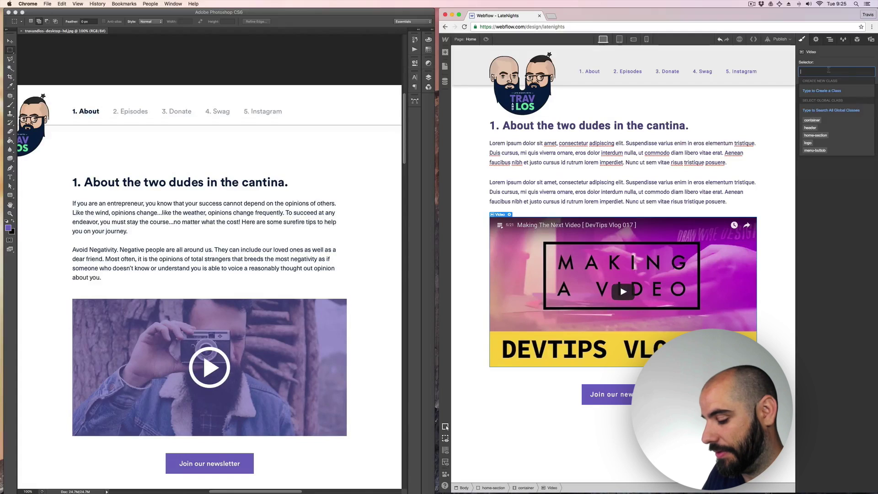
type("video")
key("Return")
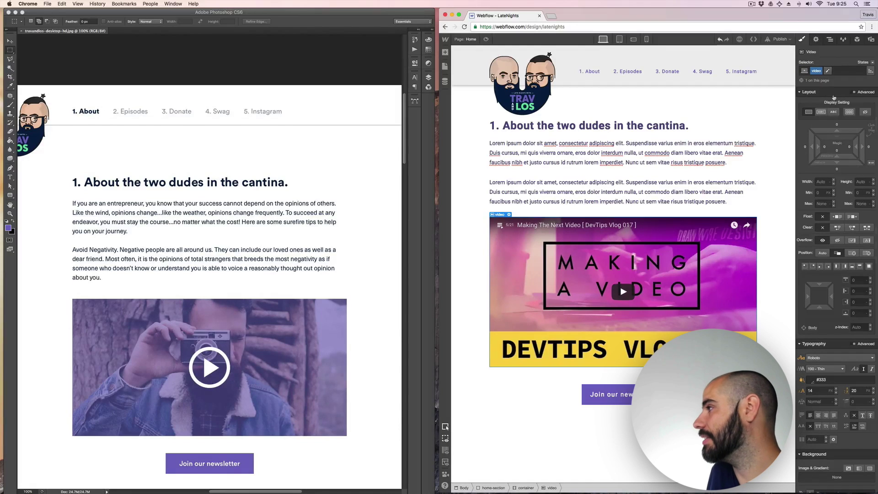
Try a 20 px top margin on the video and reset it to 0.
left_click(837, 127)
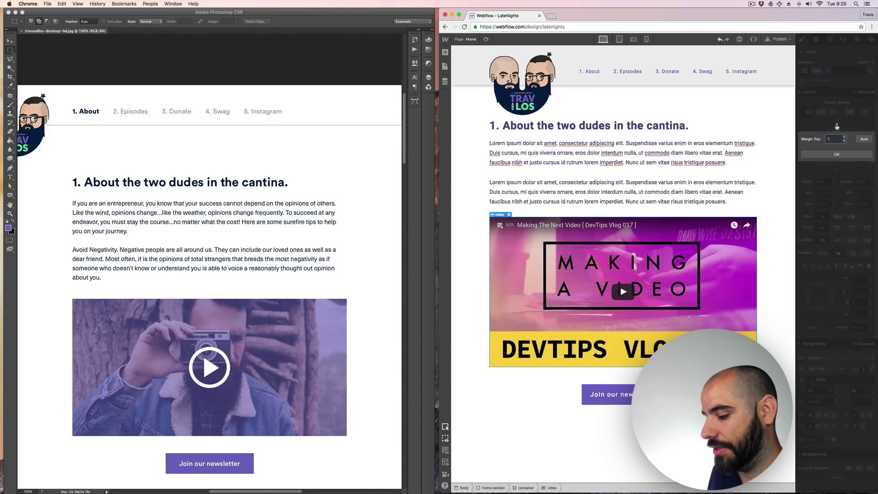
type("20")
key("Return")
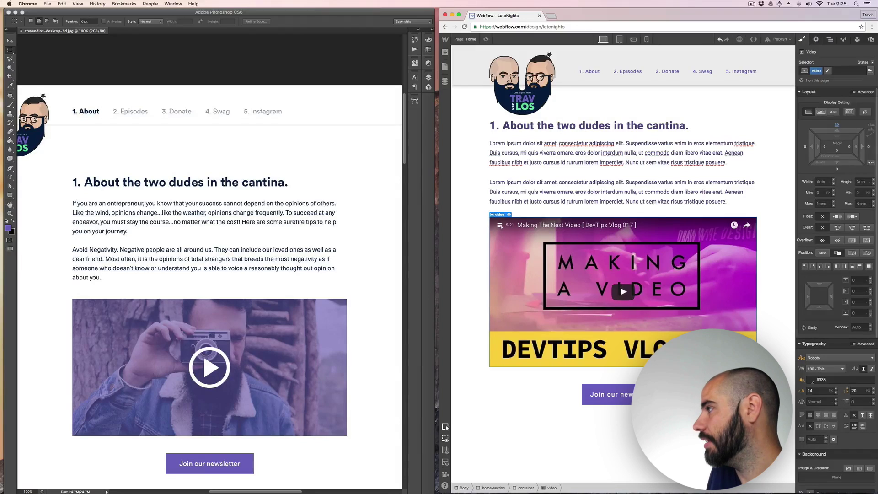
left_click(837, 169)
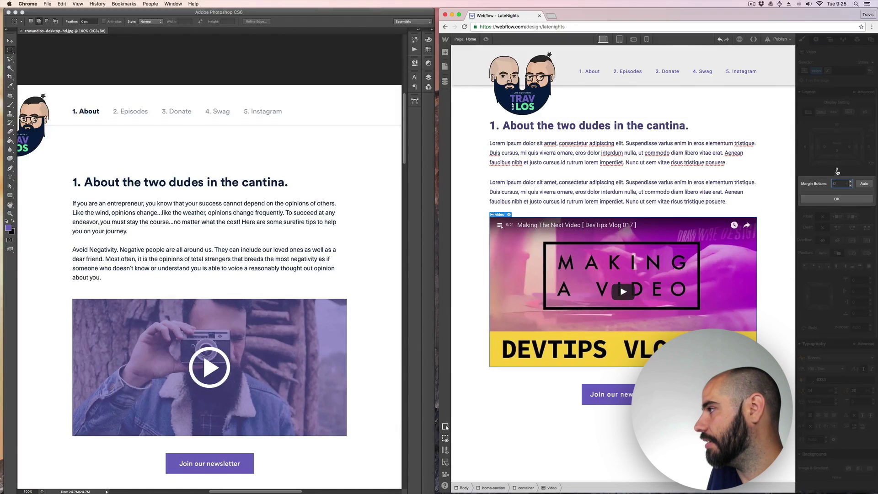
left_click(837, 128)
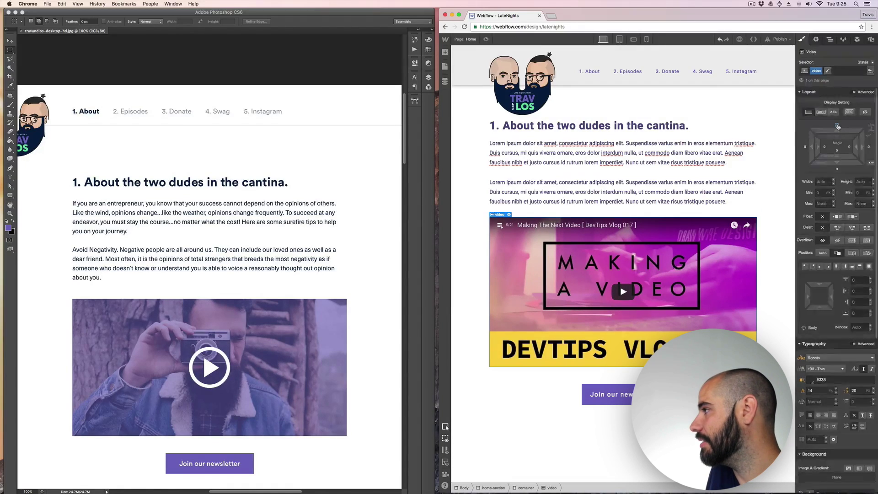
left_click(838, 126)
type("0")
key("Return")
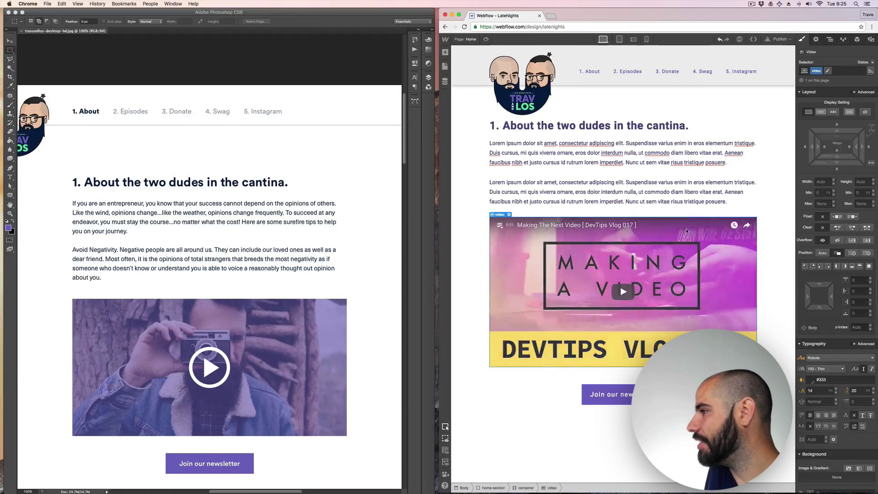
Increase the video's top and bottom margins to widen its spacing from the paragraph above and the newsletter button below.
mouse_move(840, 137)
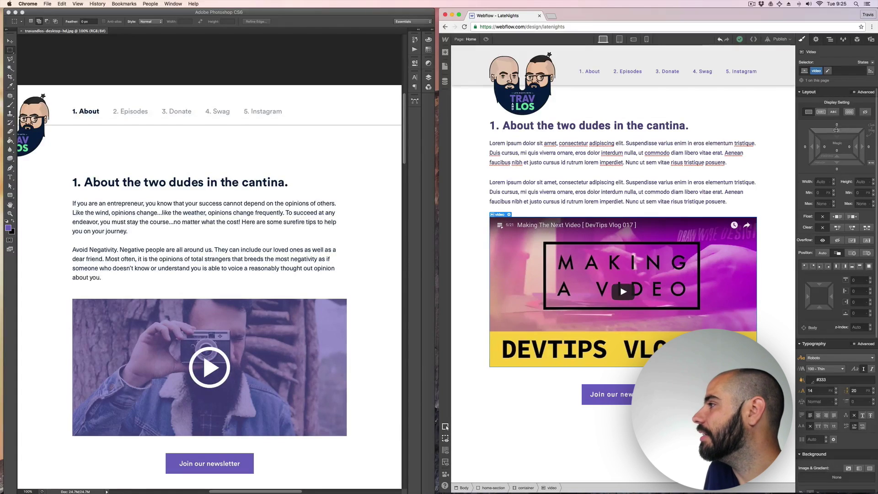
left_click_drag(840, 126, 838, 78)
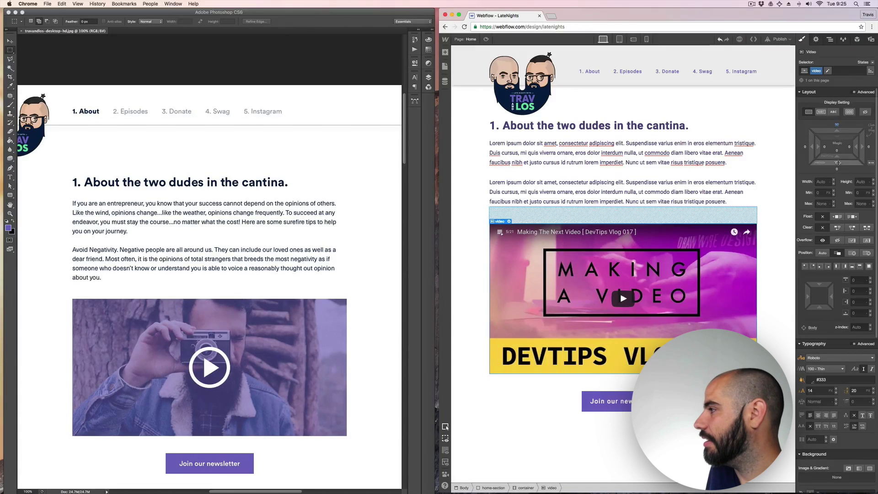
left_click_drag(837, 162, 837, 215)
Remove the top margin style from the newsletter button.
left_click(606, 418)
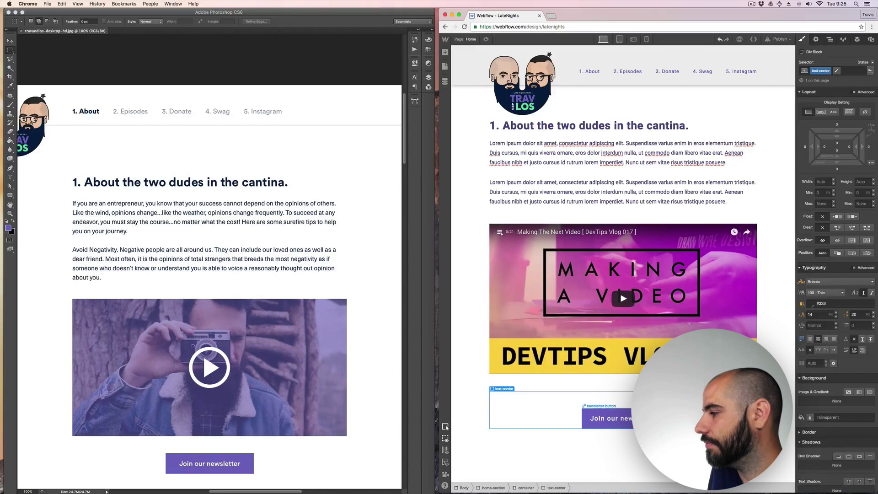
left_click(837, 126)
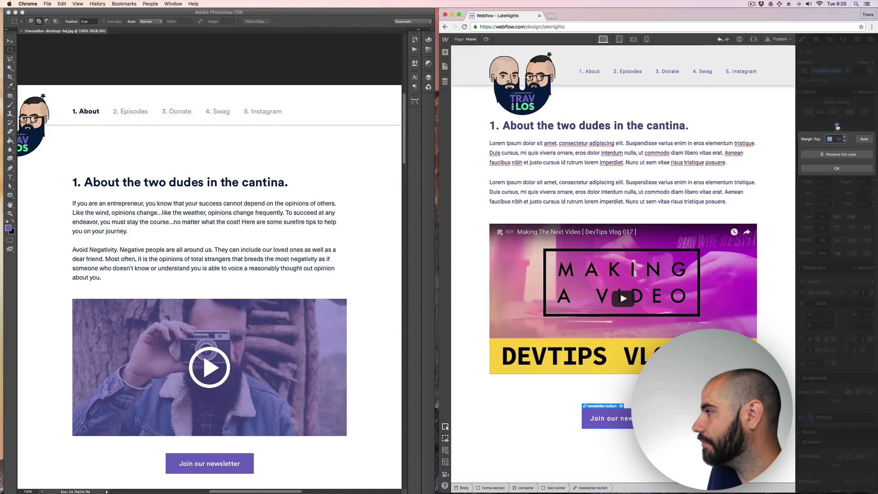
left_click(850, 155)
left_click(621, 455)
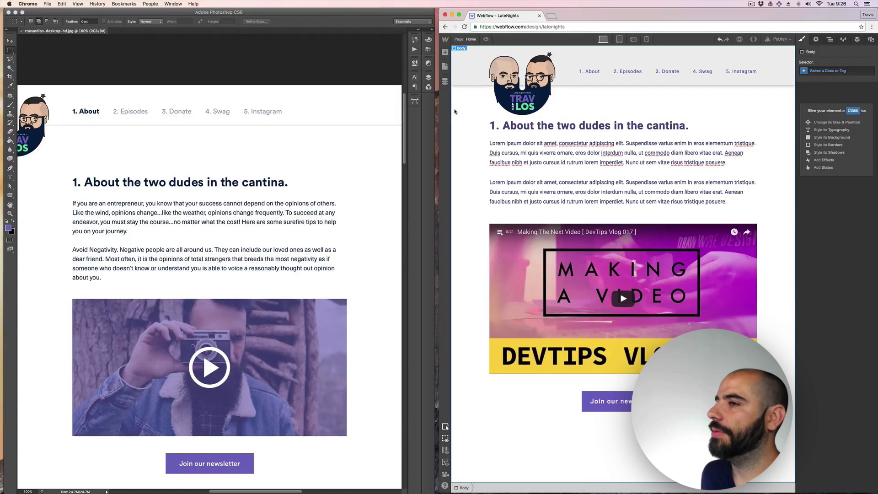
Measure the gap between the header's bottom line and the About heading in the Photoshop mockup.
scroll(300, 163, "down", 3)
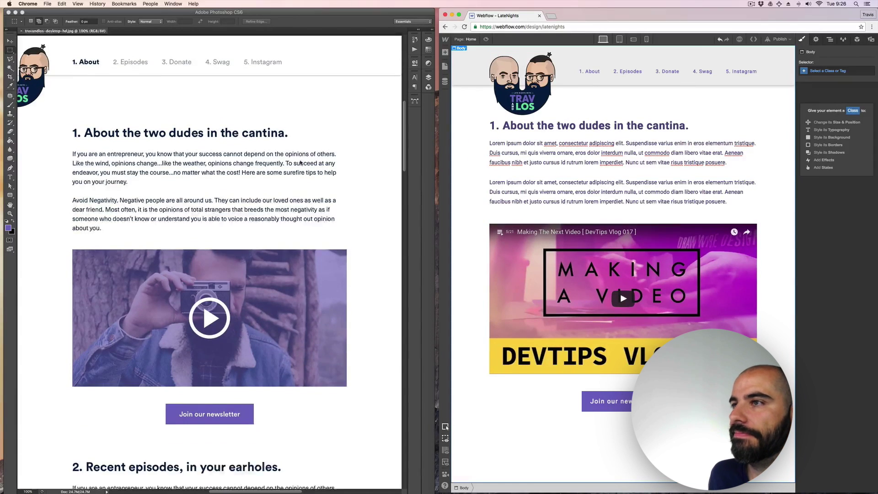
scroll(300, 163, "up", 3)
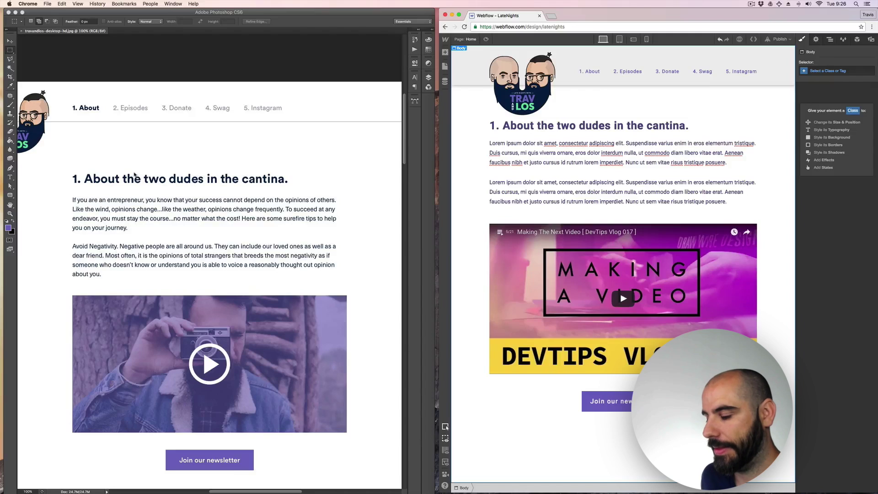
left_click_drag(92, 173, 76, 120)
left_click(76, 121)
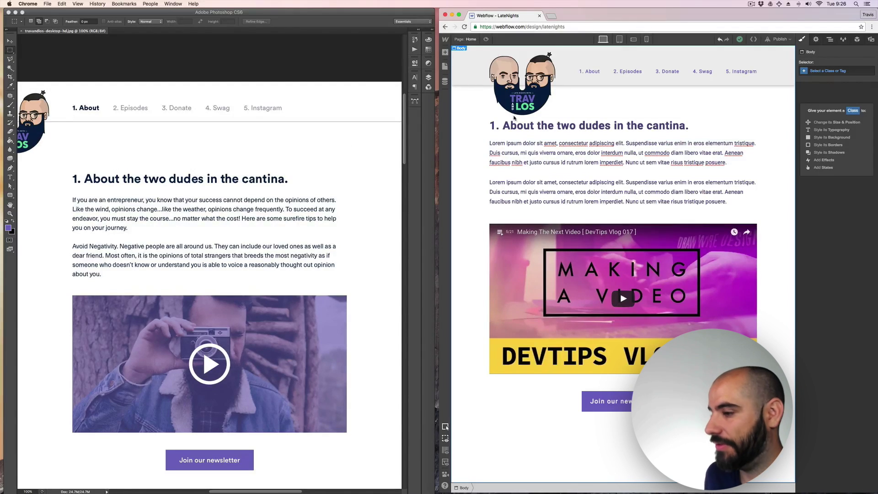
Set the home-section's top margin to 150 px in Webflow.
left_click(711, 128)
left_click(830, 40)
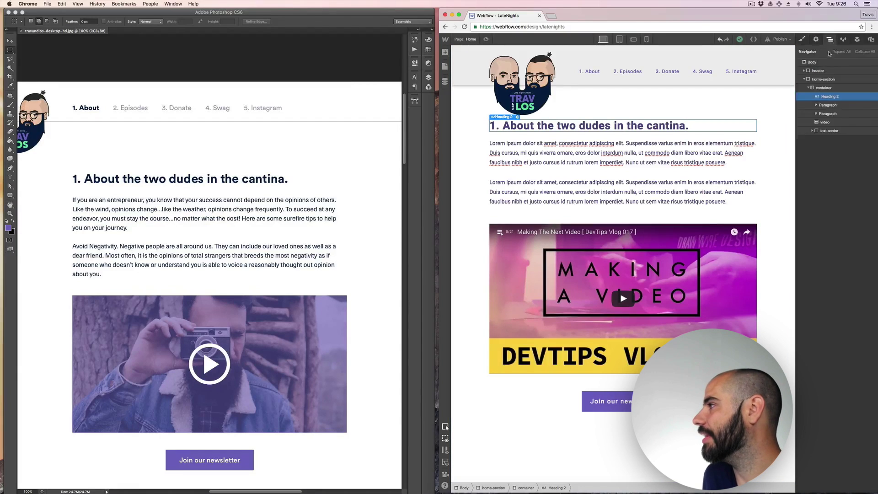
left_click(824, 79)
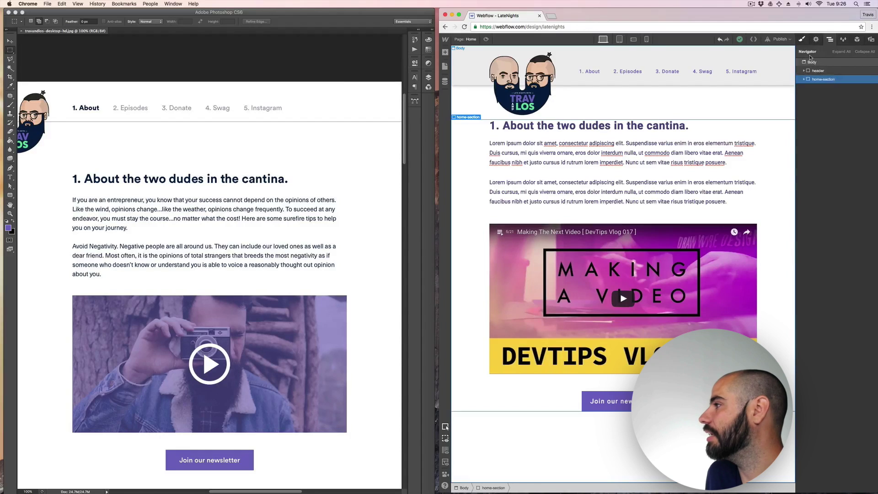
key("s")
left_click(837, 125)
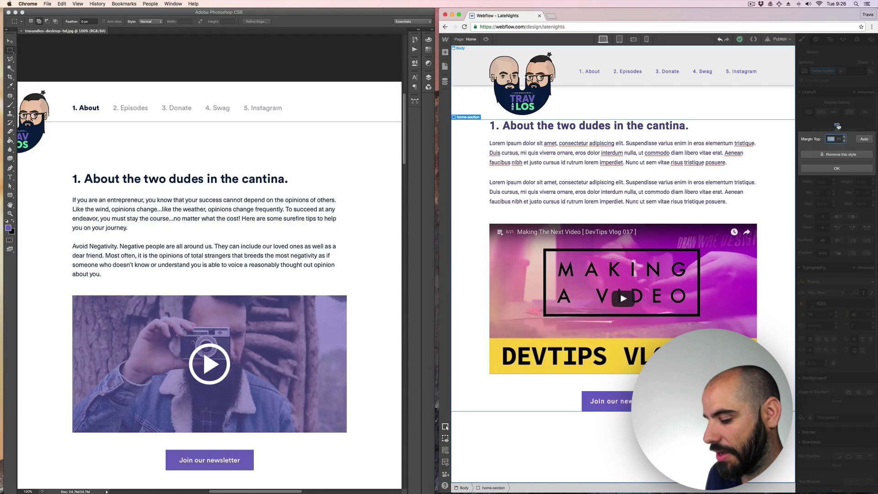
type("150")
key("Return")
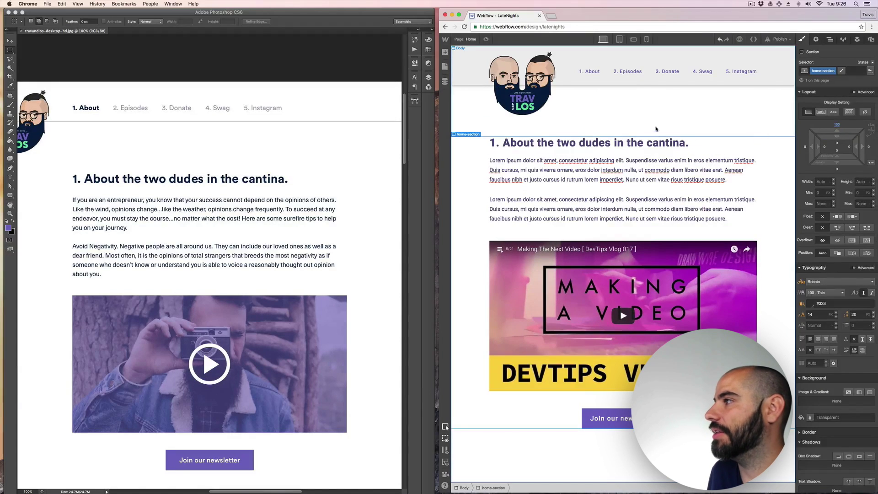
Make the header section's background transparent and preview the page.
left_click(323, 104)
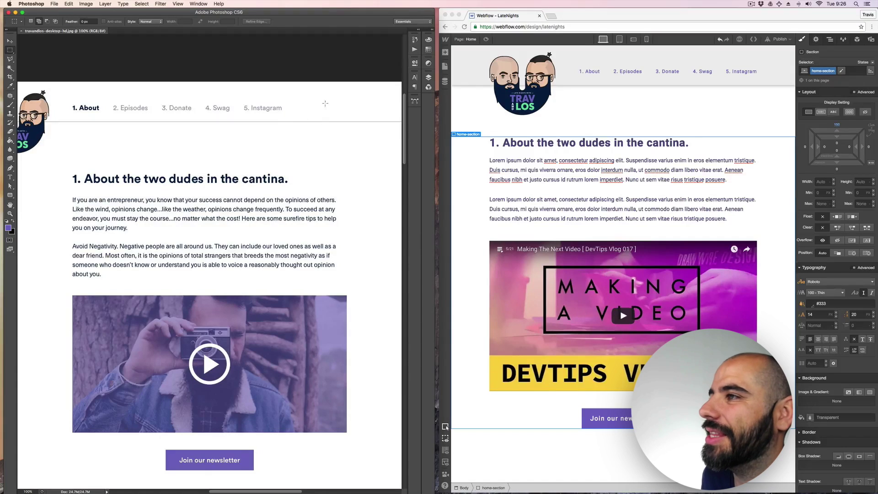
left_click(562, 57)
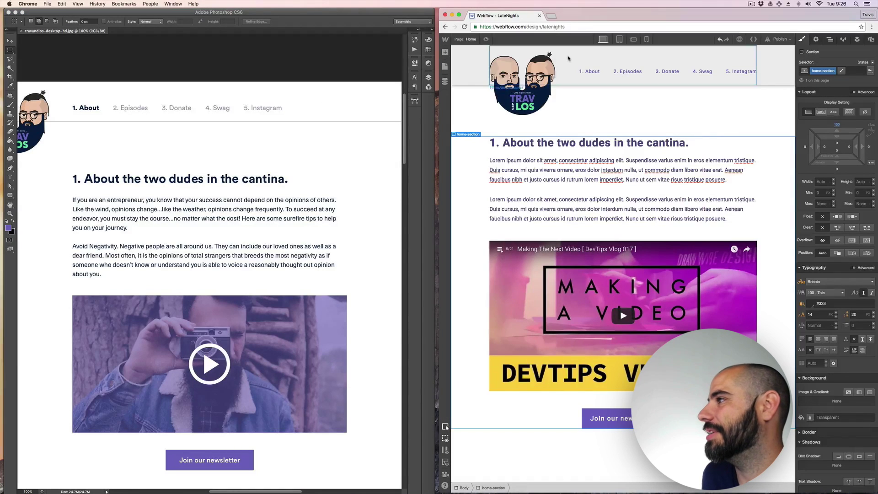
left_click(471, 64)
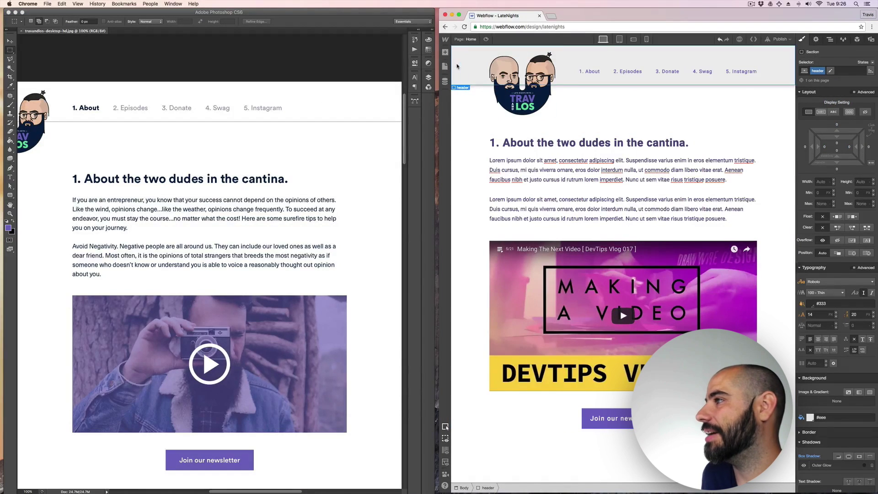
left_click(821, 416)
left_click(811, 418)
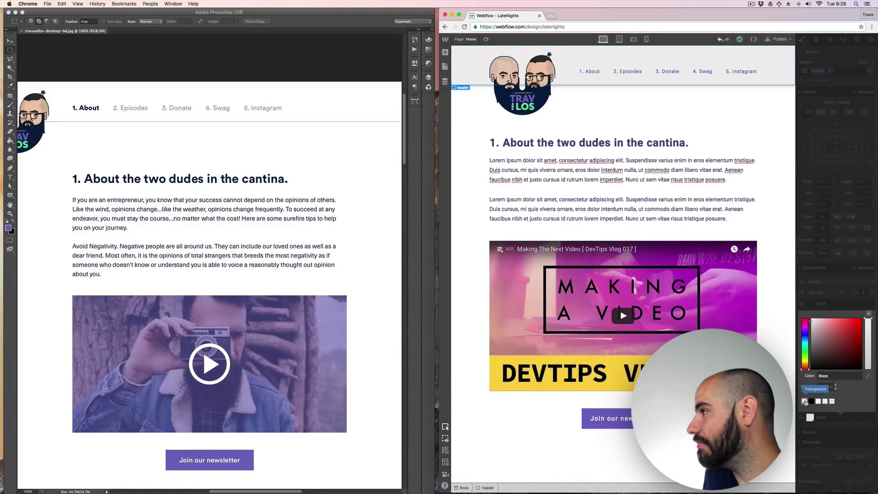
left_click(805, 401)
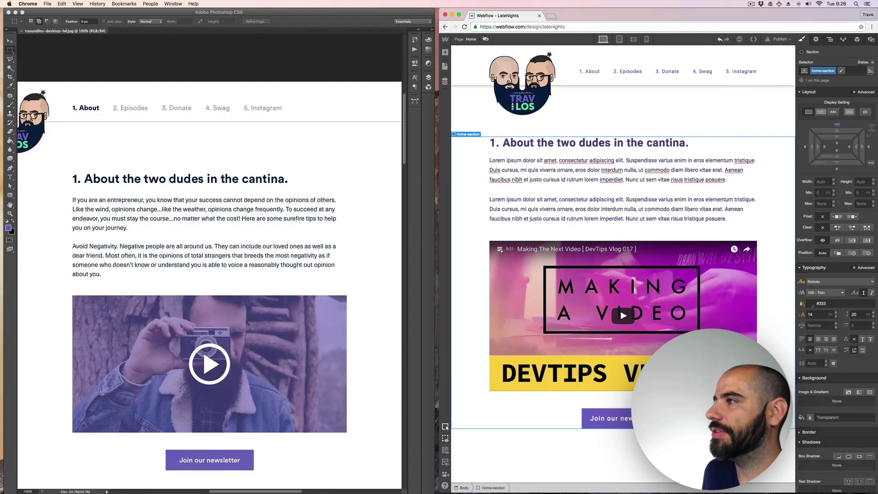
key("super+r")
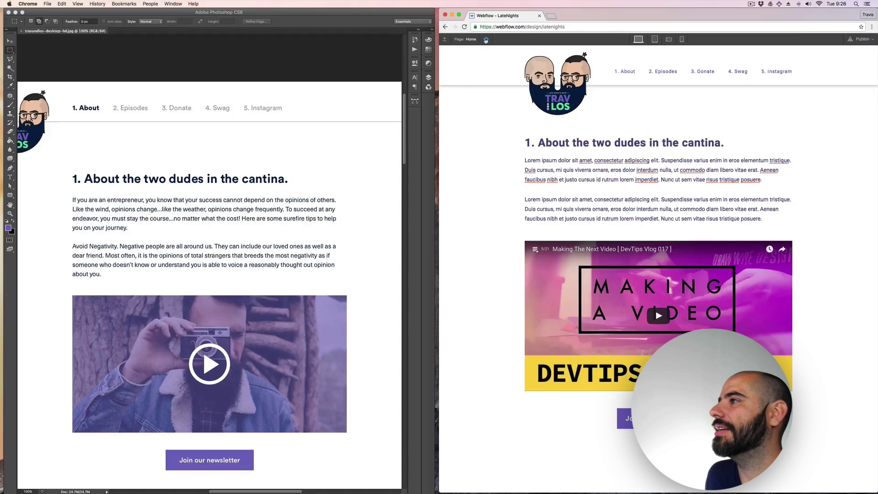
Turn off the header's outer glow box shadow and preview the page again.
left_click(463, 83)
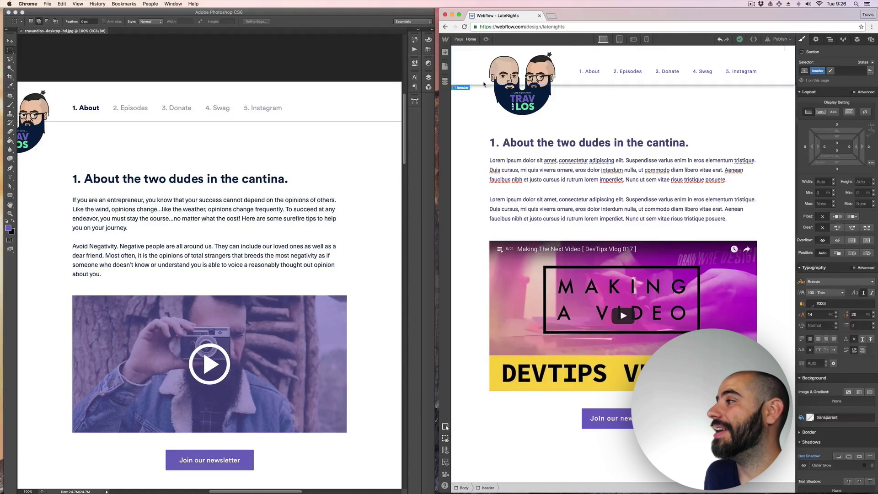
scroll(828, 456, "down", 3)
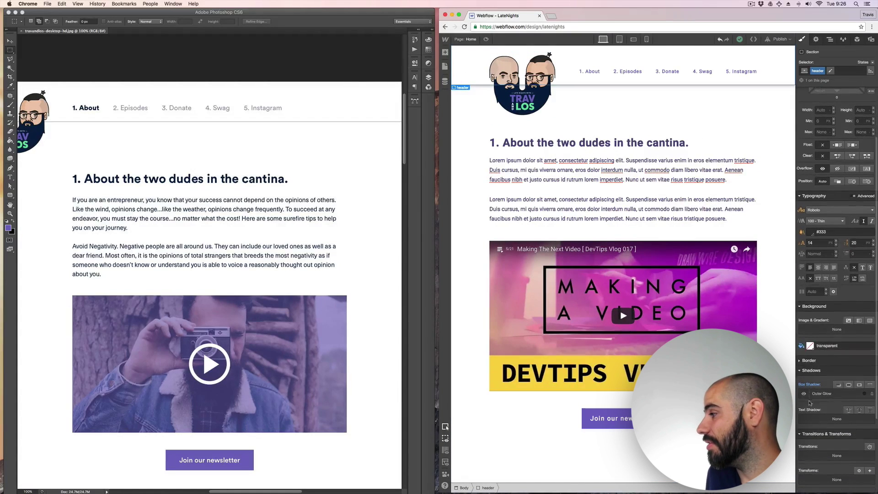
left_click(486, 40)
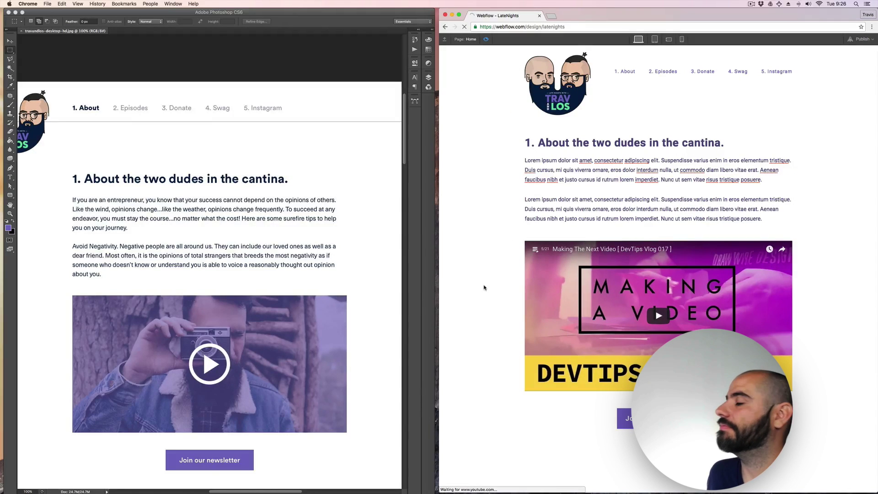